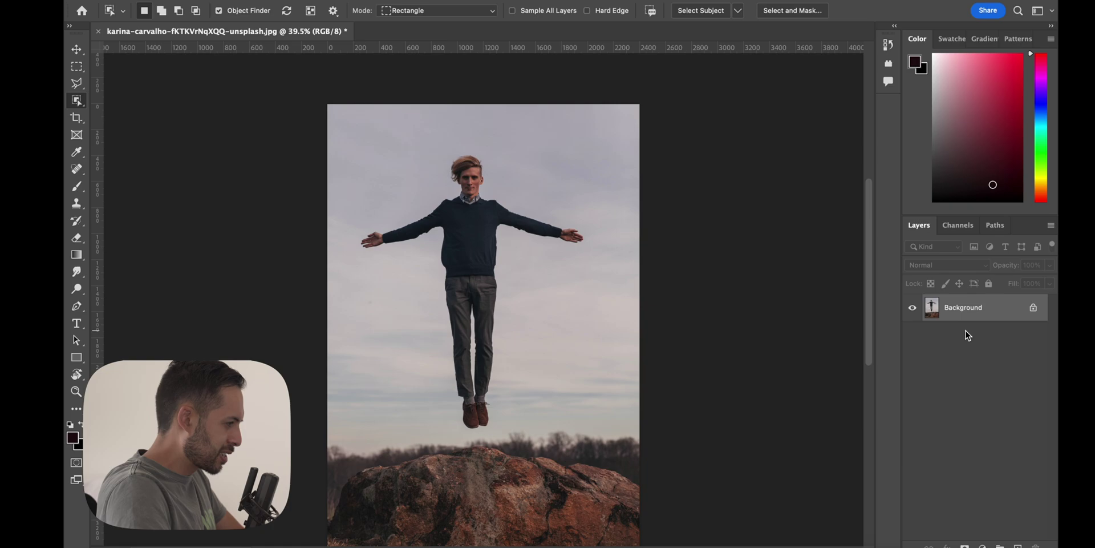
With the Move tool active, duplicate the Background photo as Layer 1 using Cmd+J.
scroll(814, 336, "down", 2)
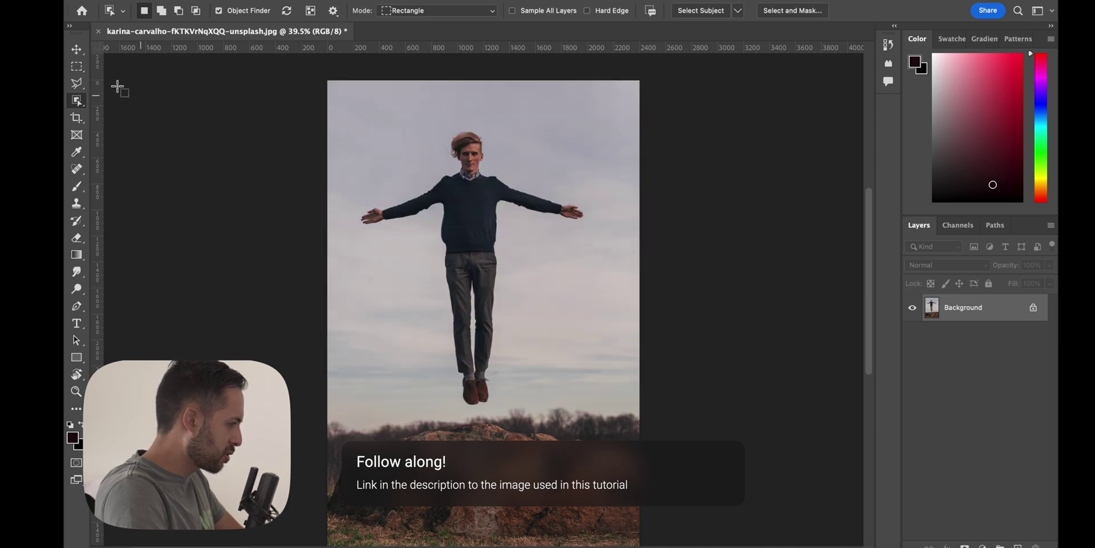
left_click(76, 49)
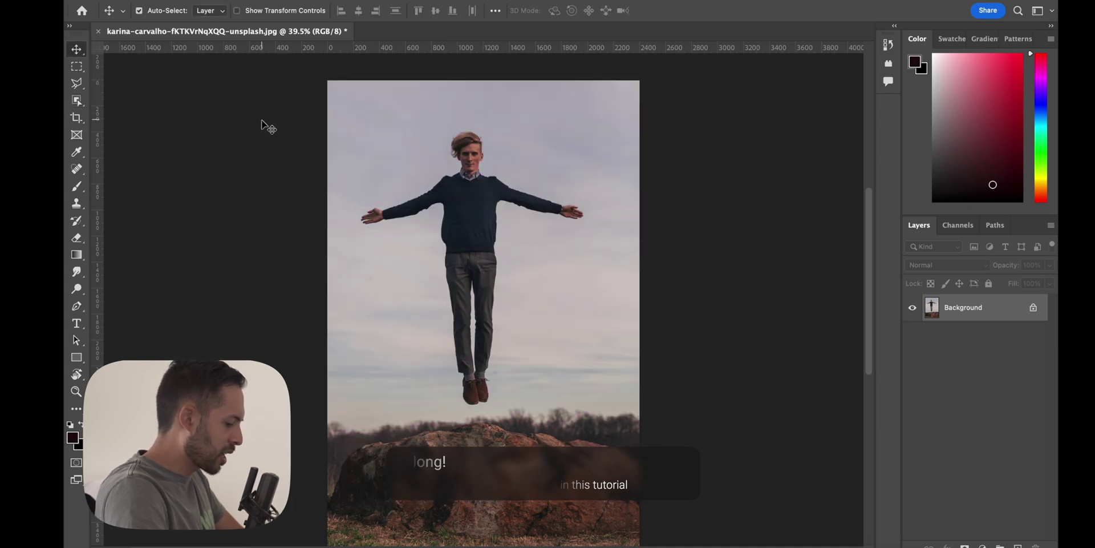
key("super+j")
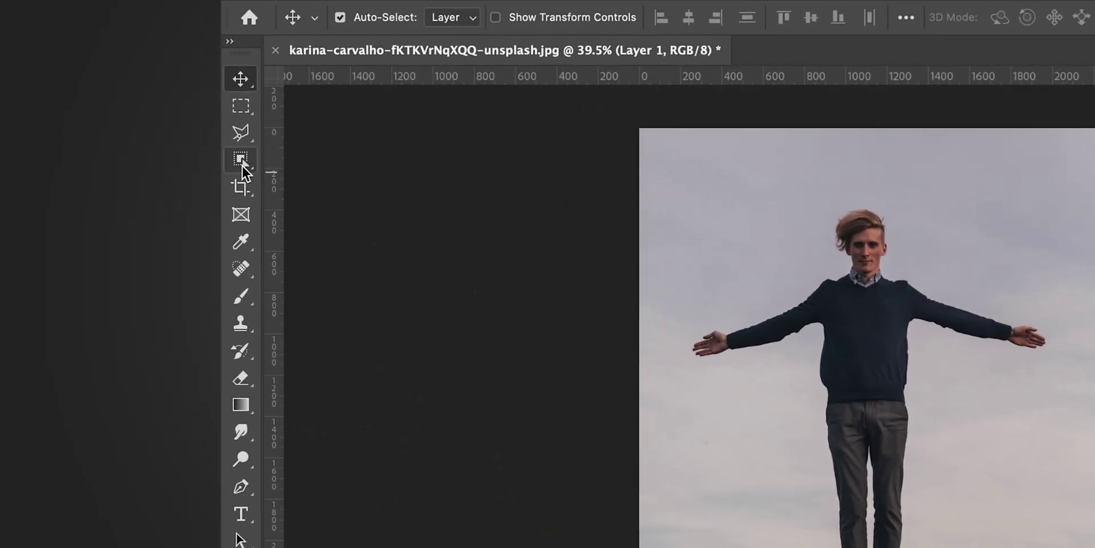
Make the Object Selection tool the current tool from its toolbar group.
left_click(241, 160)
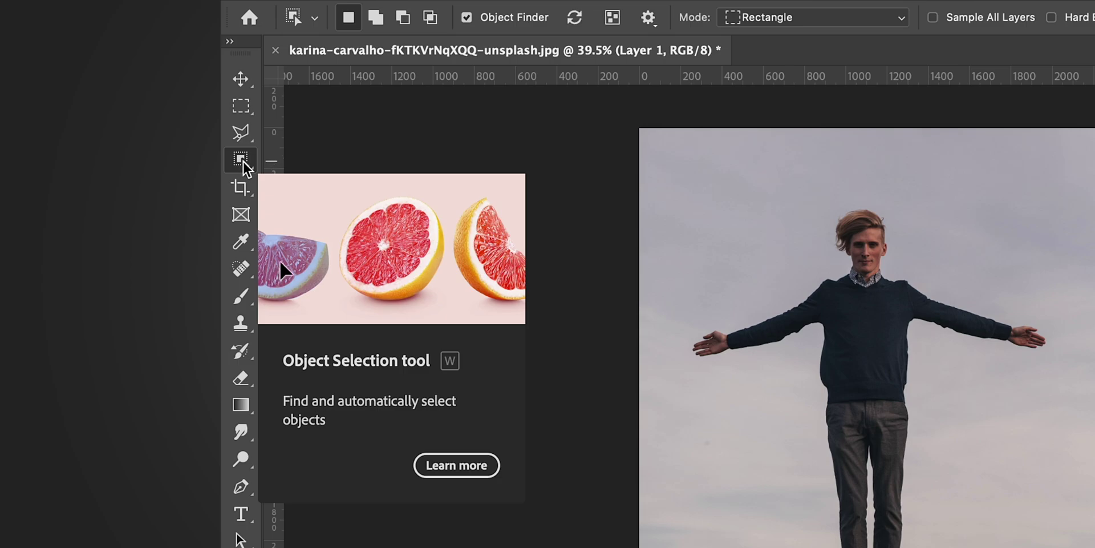
right_click(243, 163)
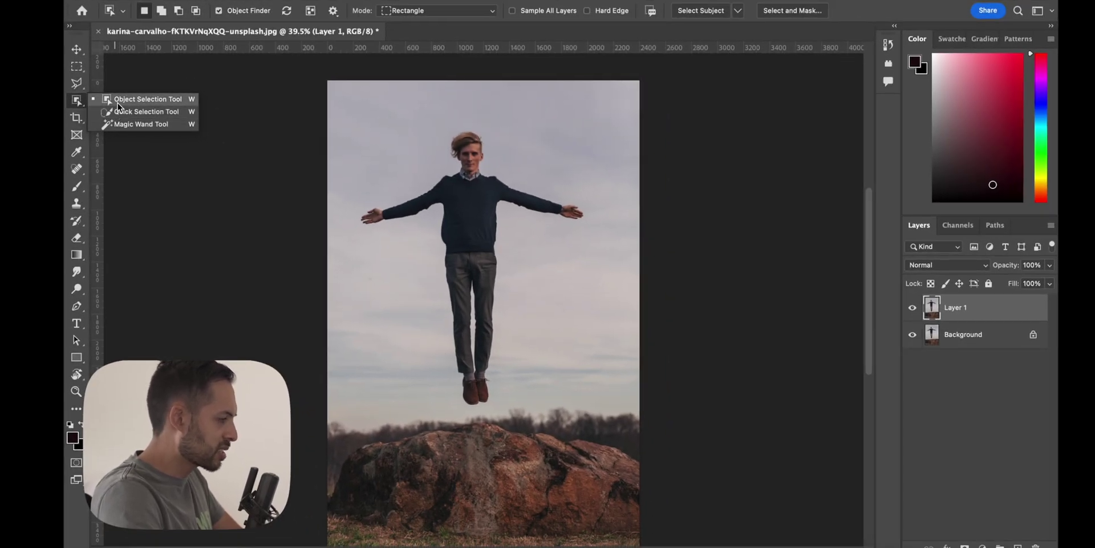
left_click(118, 100)
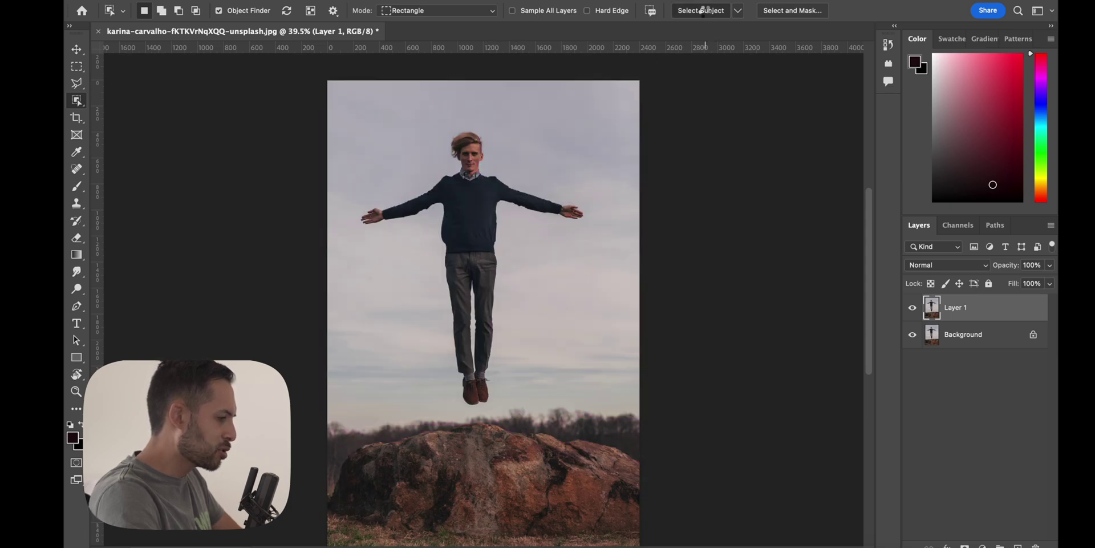
Select the floating man on Layer 1 with Select Subject.
left_click(702, 10)
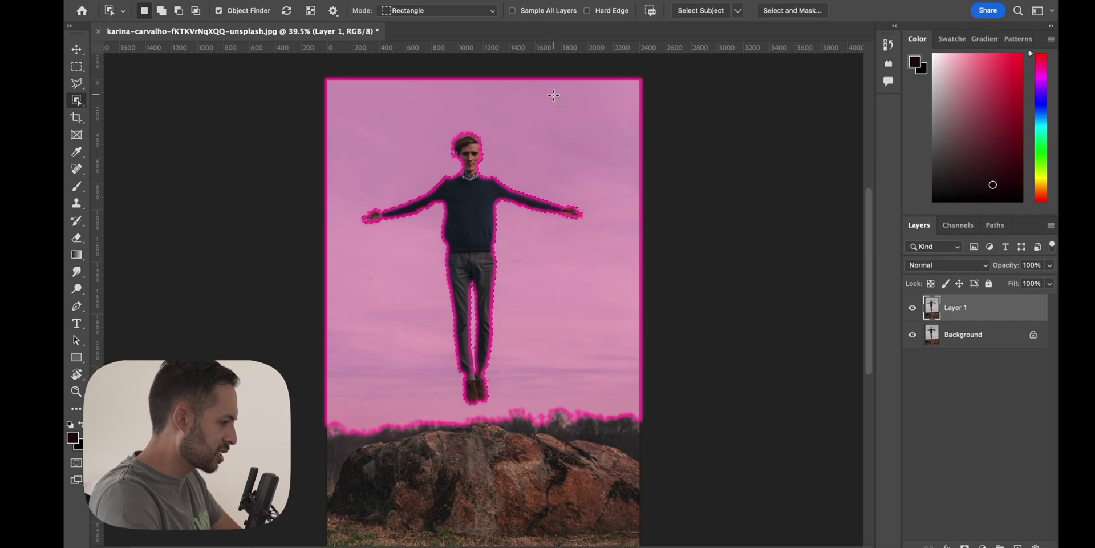
scroll(514, 200, "up", 5)
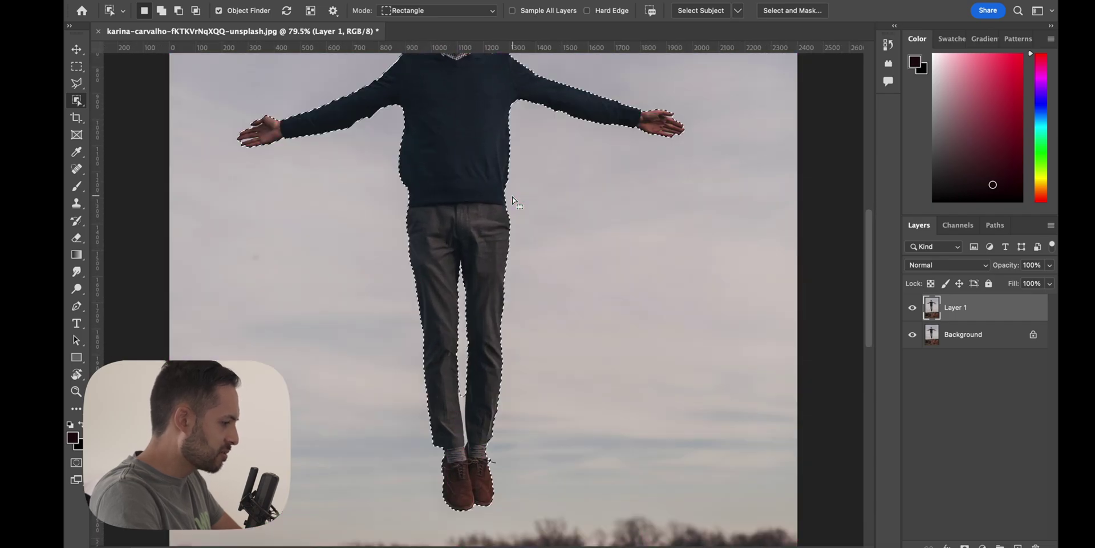
scroll(512, 200, "up", 5)
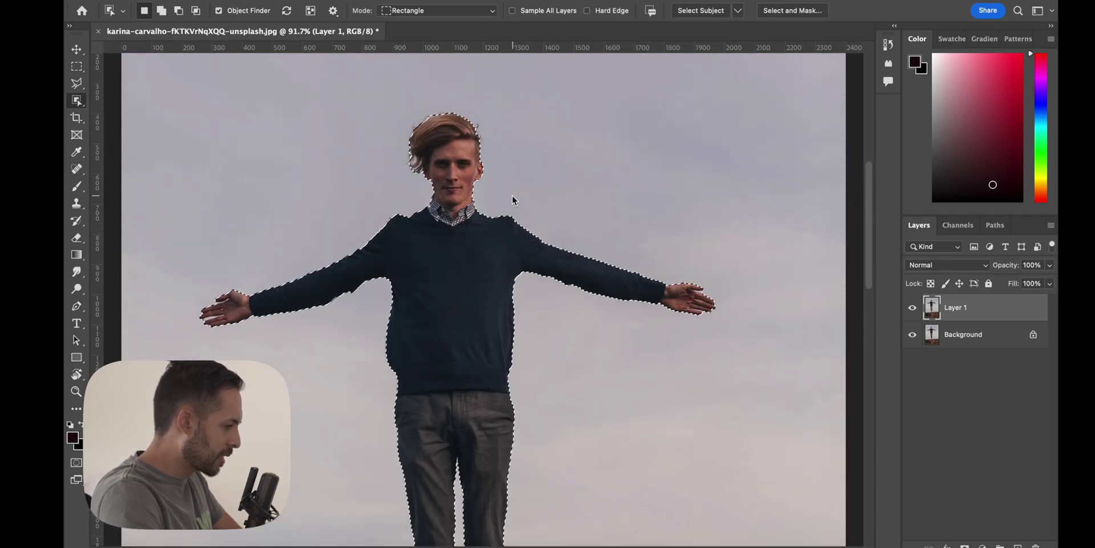
scroll(691, 234, "down", 3)
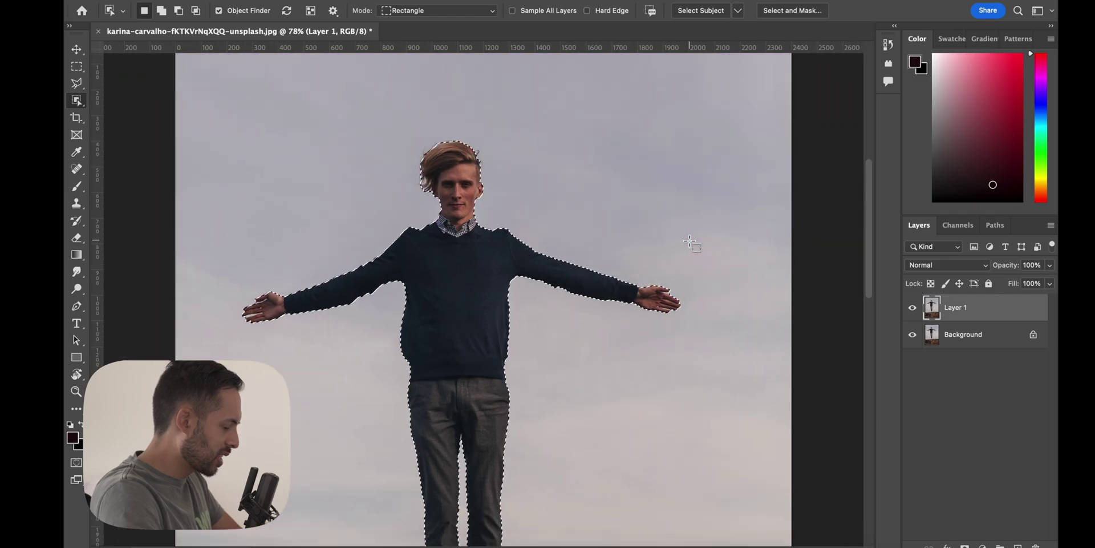
scroll(691, 241, "down", 2)
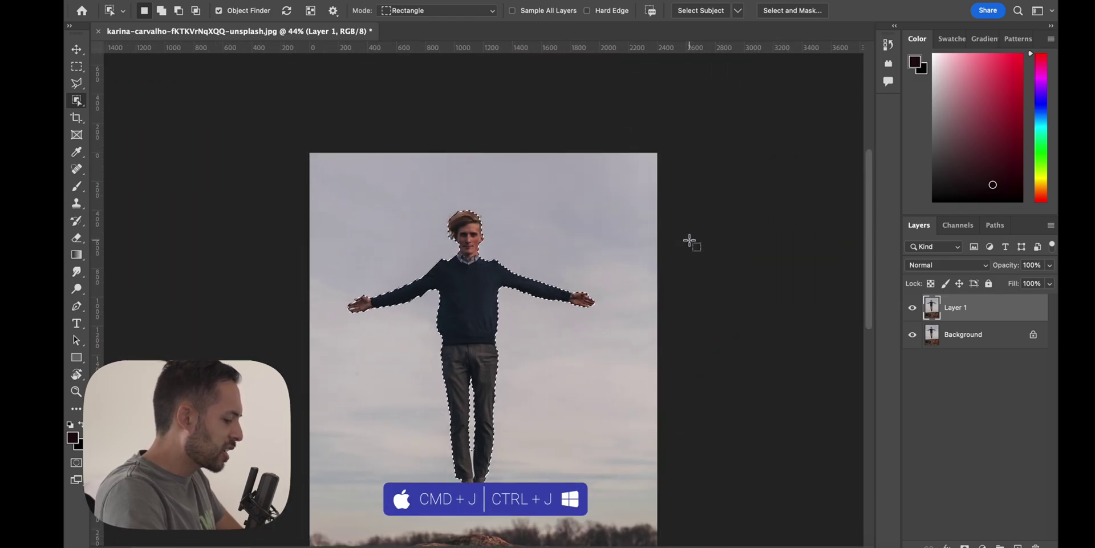
Copy the selected man onto Layer 2 and briefly preview him alone on transparency.
key("ctrl+j")
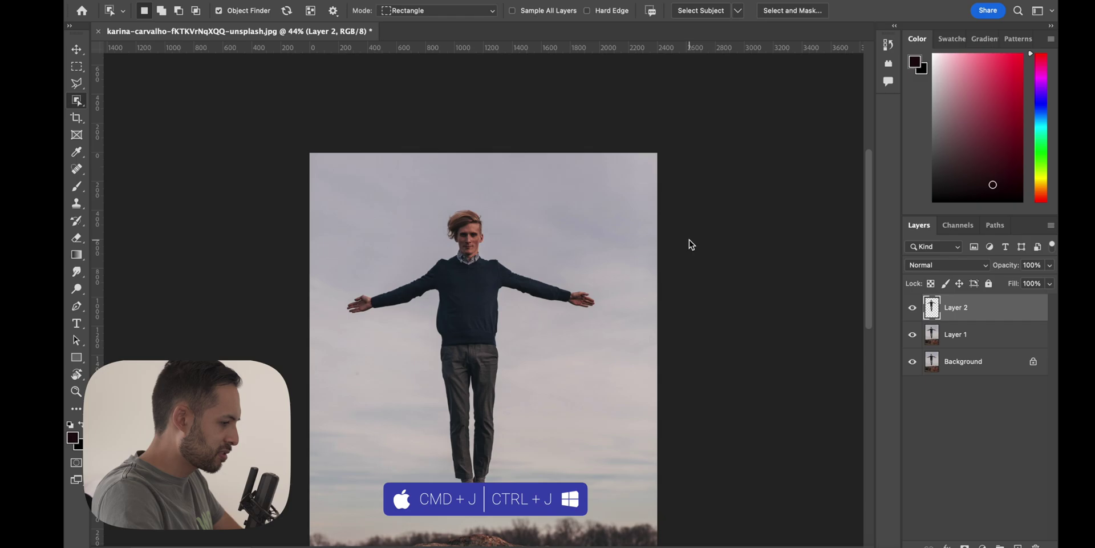
left_click(912, 308, "alt")
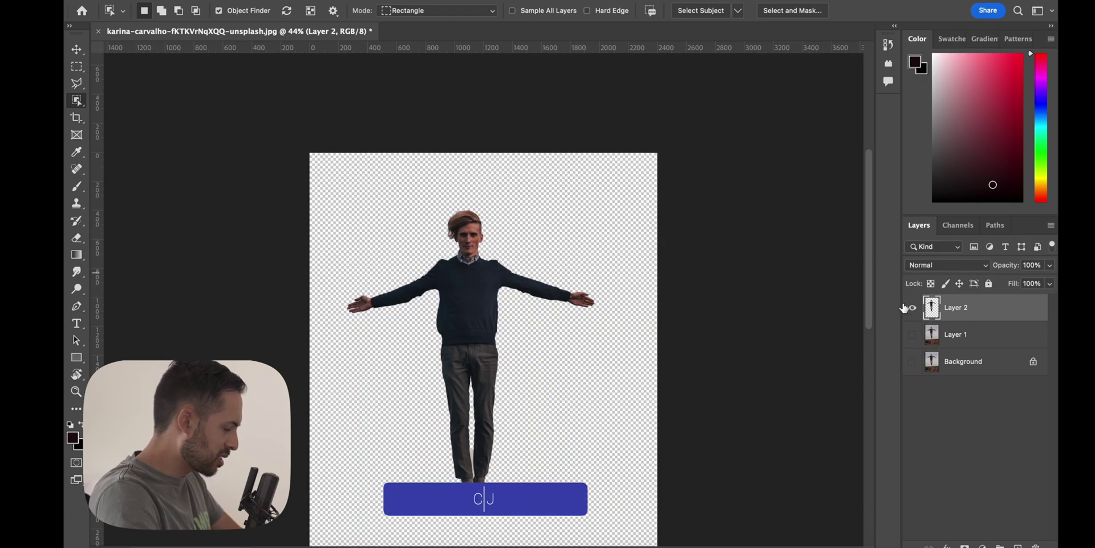
left_click(912, 334)
left_click(913, 361)
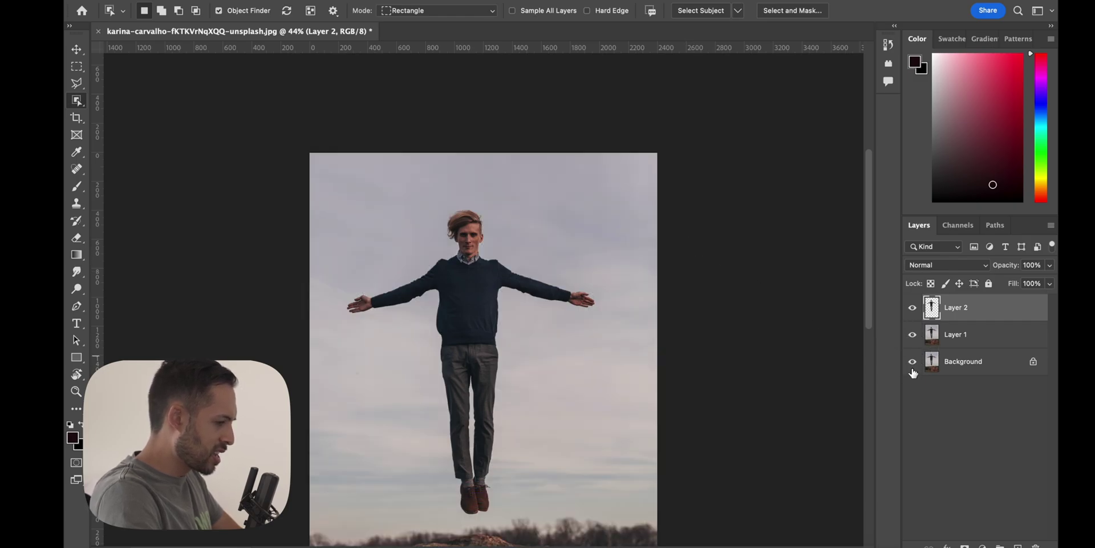
left_click(912, 308)
Make Layer 1 the active layer and hide the Background layer.
left_click(957, 337)
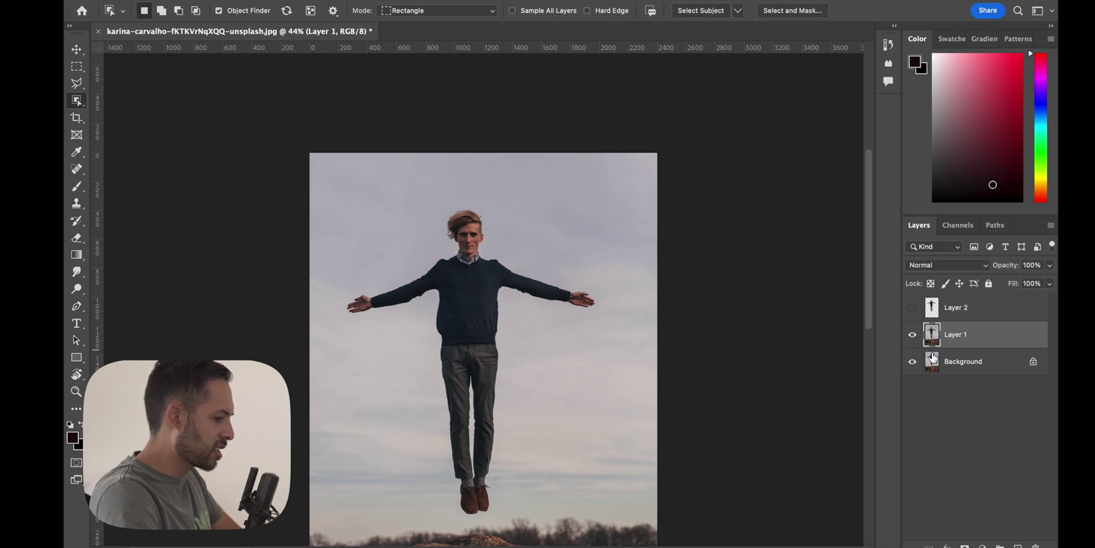
left_click(912, 361)
scroll(616, 401, "down", 2)
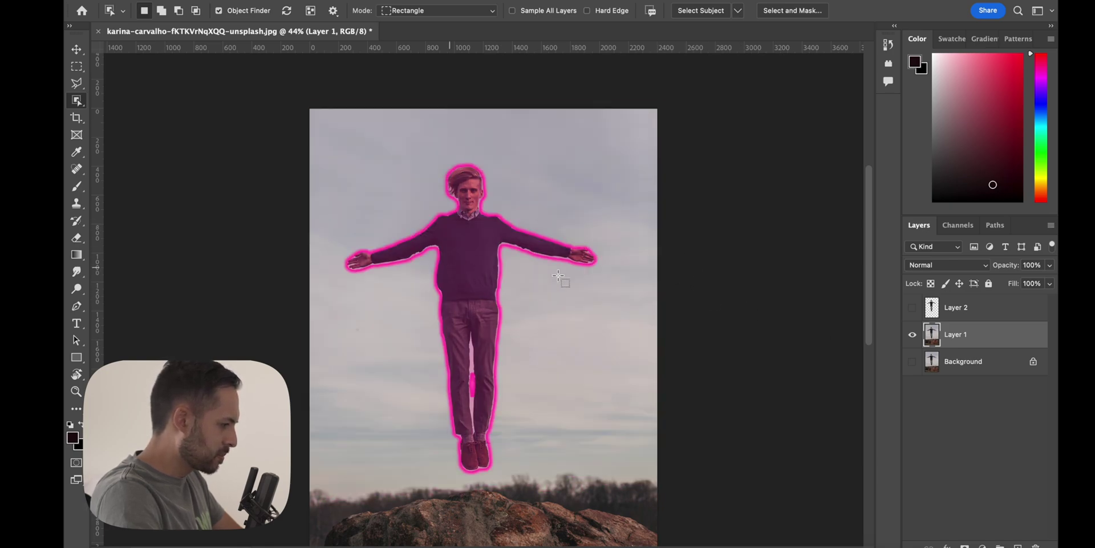
Select the Object Finder-highlighted man on Layer 1.
left_click(559, 265)
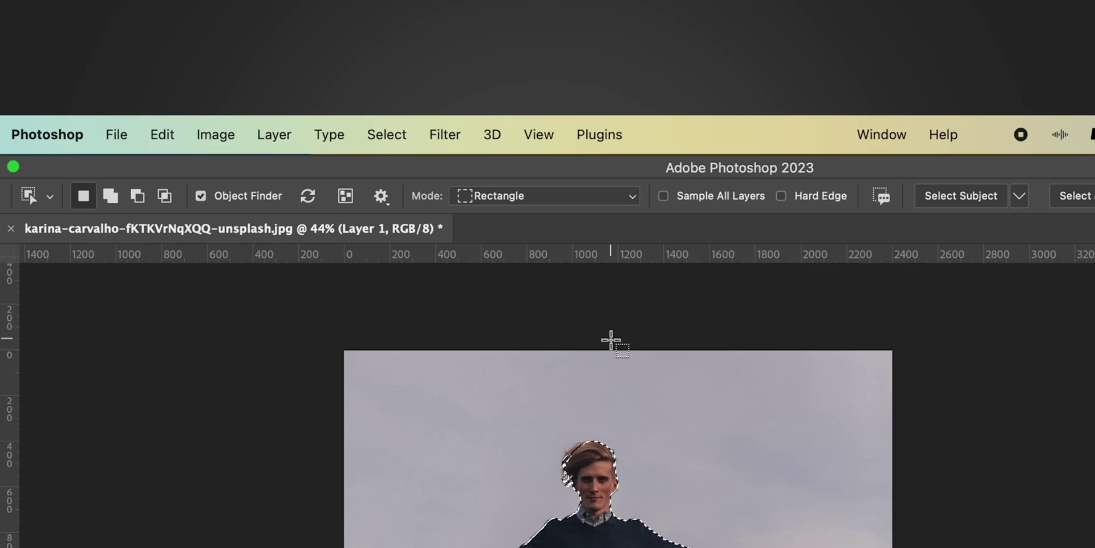
Expand the man's selection by 50 pixels using Select > Modify > Expand.
left_click(400, 149)
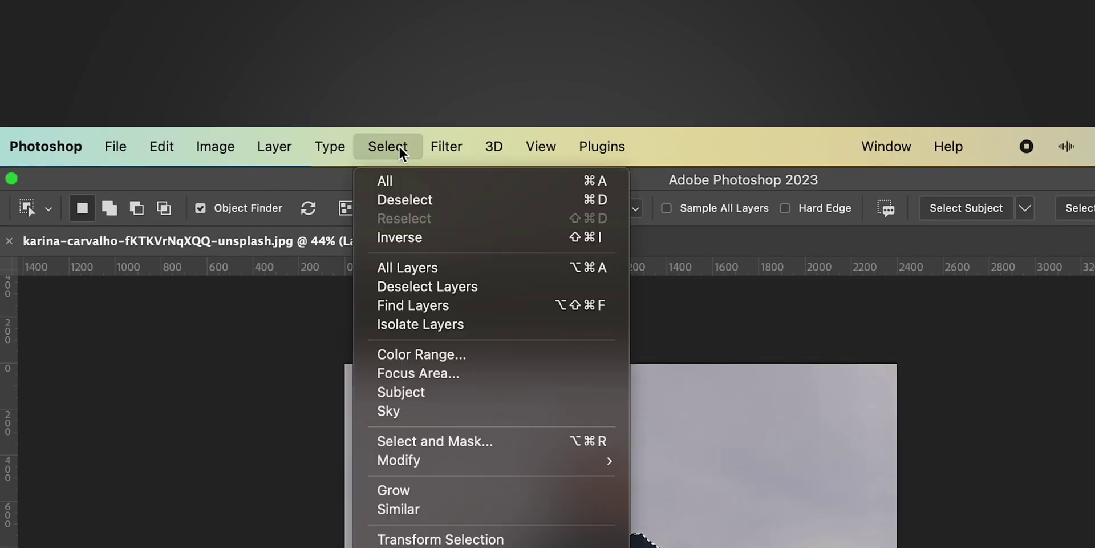
mouse_move(502, 464)
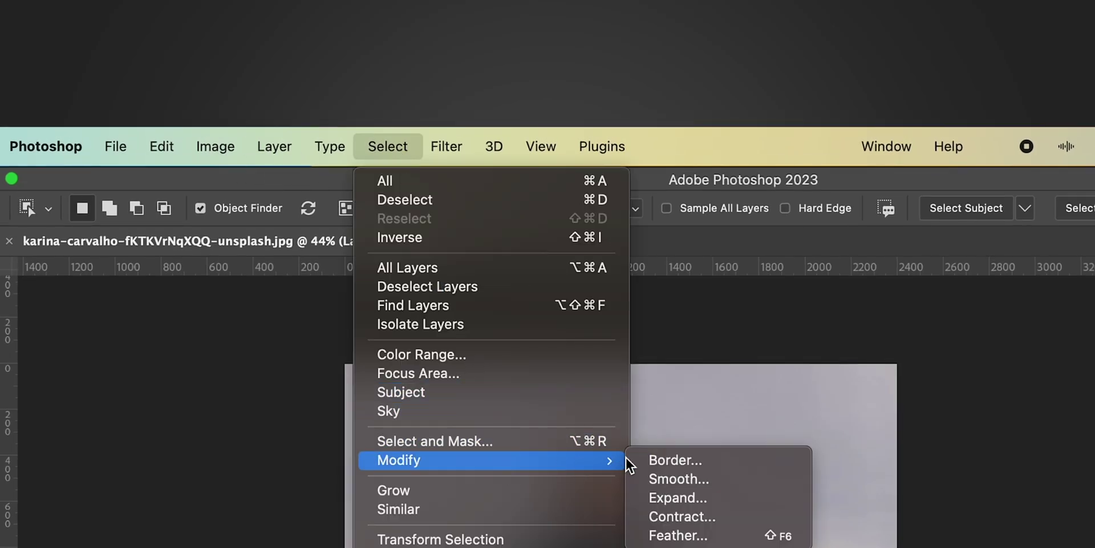
left_click(663, 495)
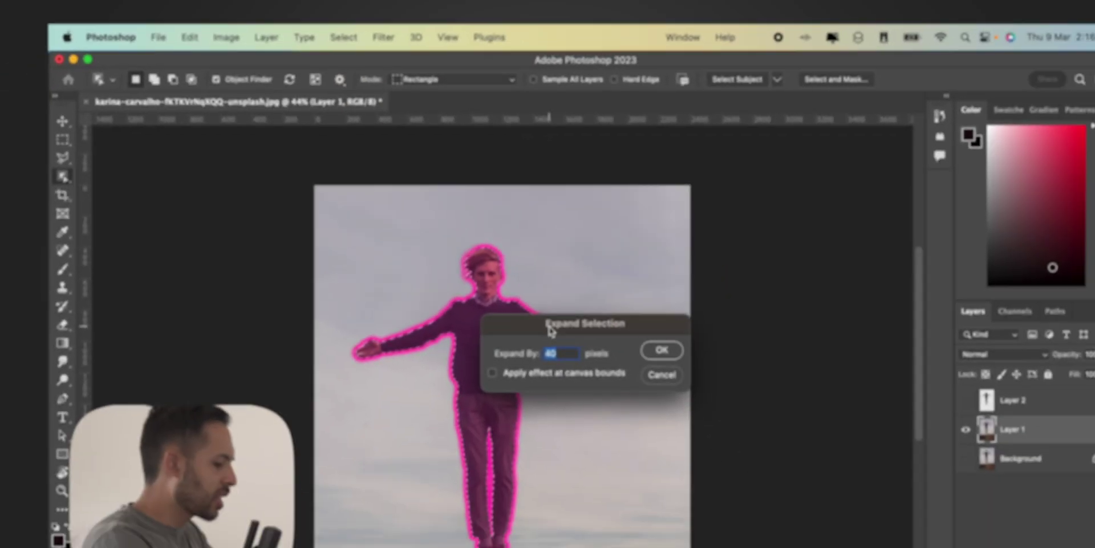
type("50")
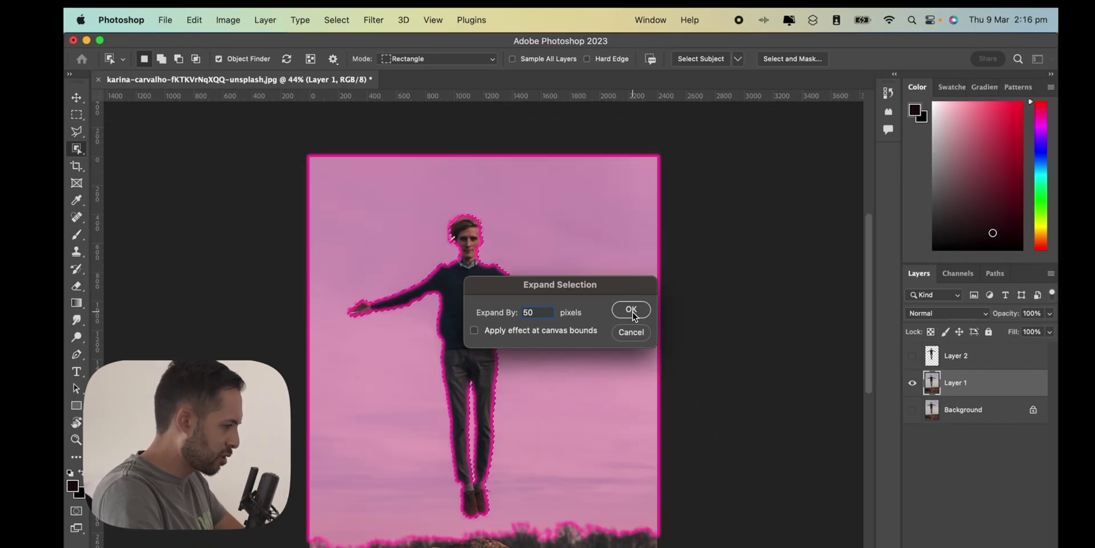
left_click(631, 311)
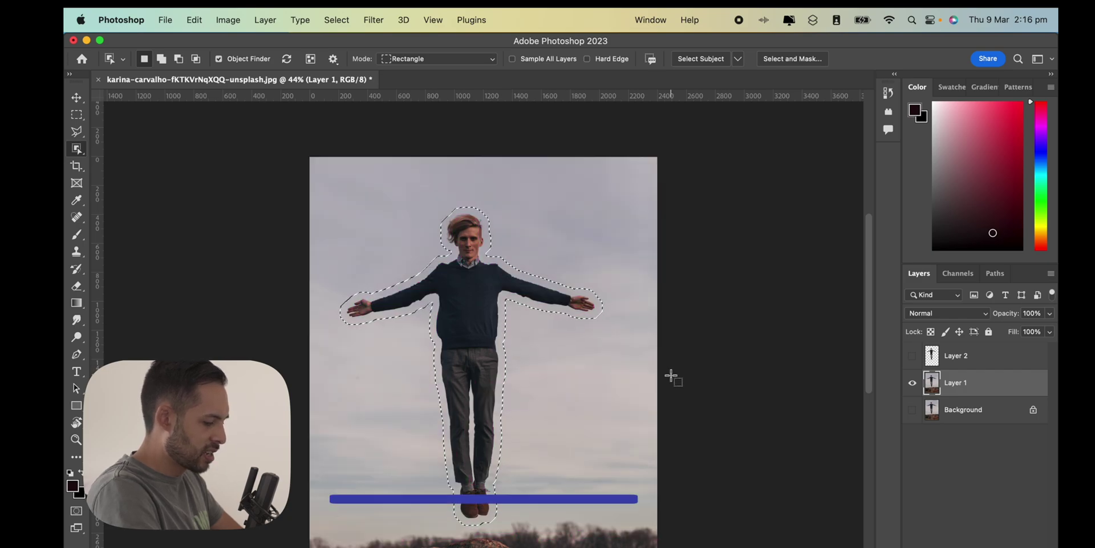
Fill the expanded selection on Layer 1 with Content-Aware fill.
key("shift+BackSpace")
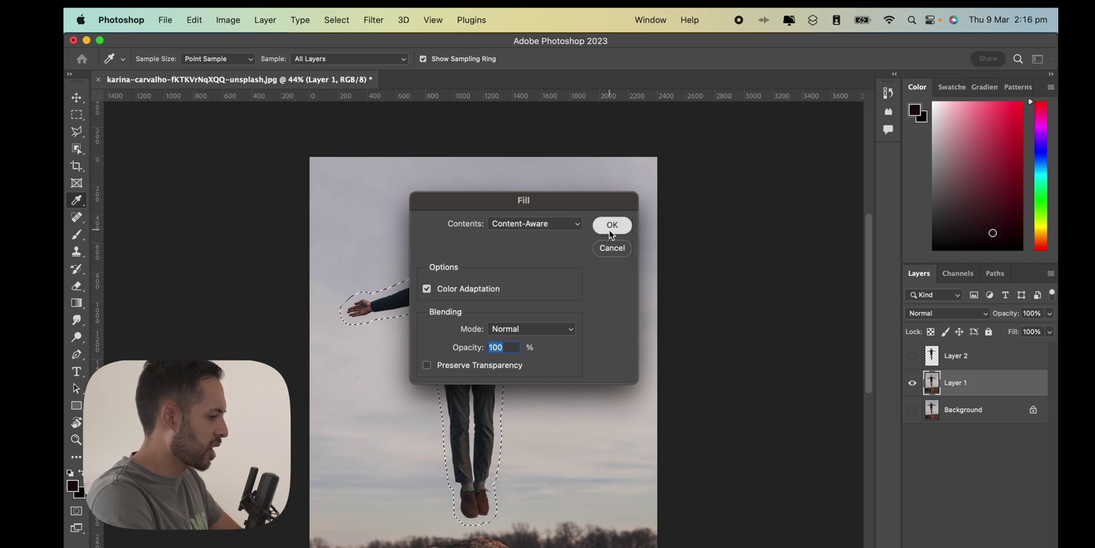
key("Return")
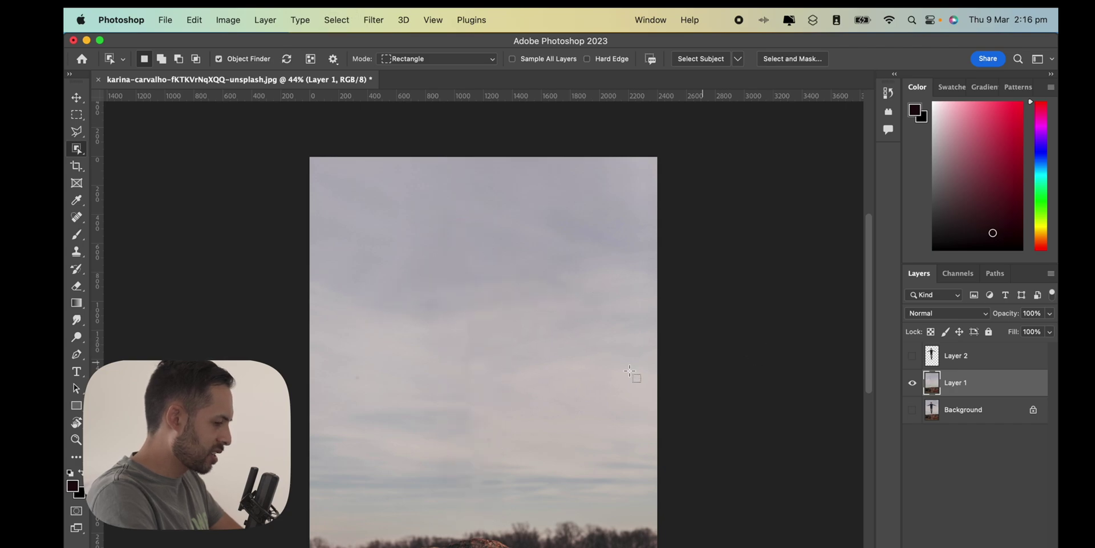
scroll(629, 372, "down", 2)
Toggle Layer 2's visibility to compare against the filled sky, leave it visible and active.
left_click(912, 356)
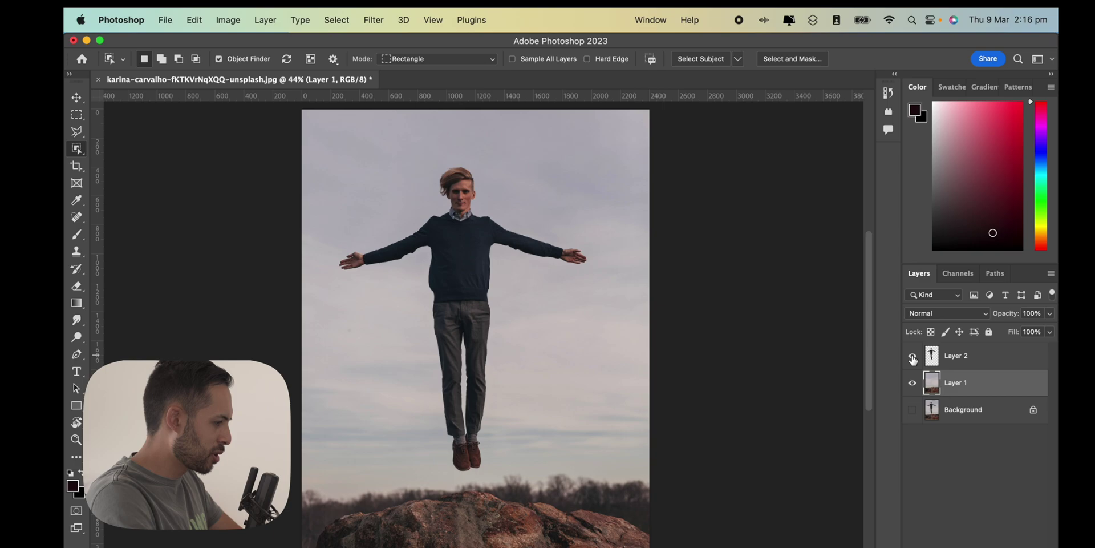
left_click(912, 356)
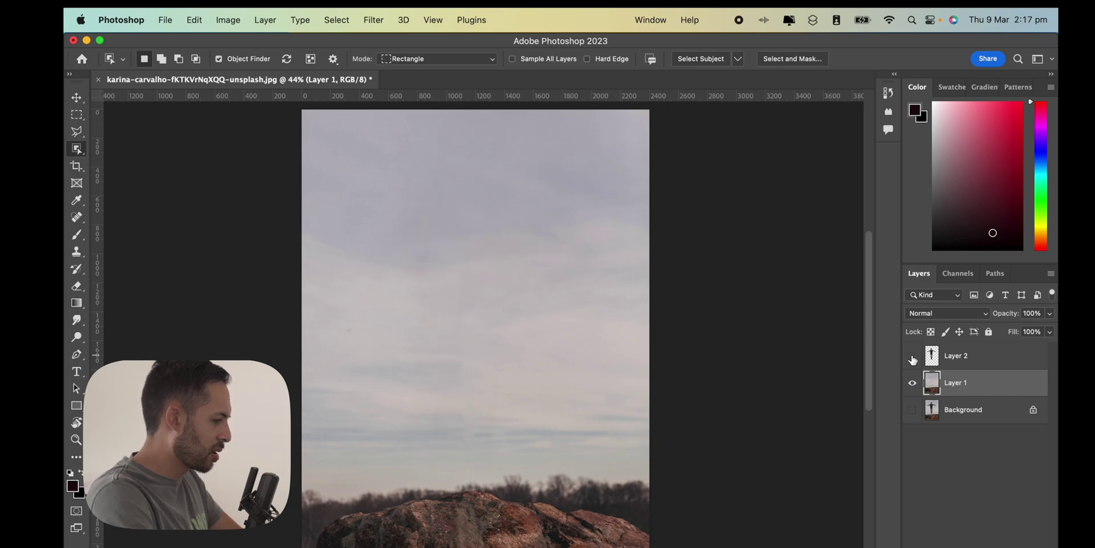
left_click(913, 357)
left_click(913, 356)
left_click(913, 357)
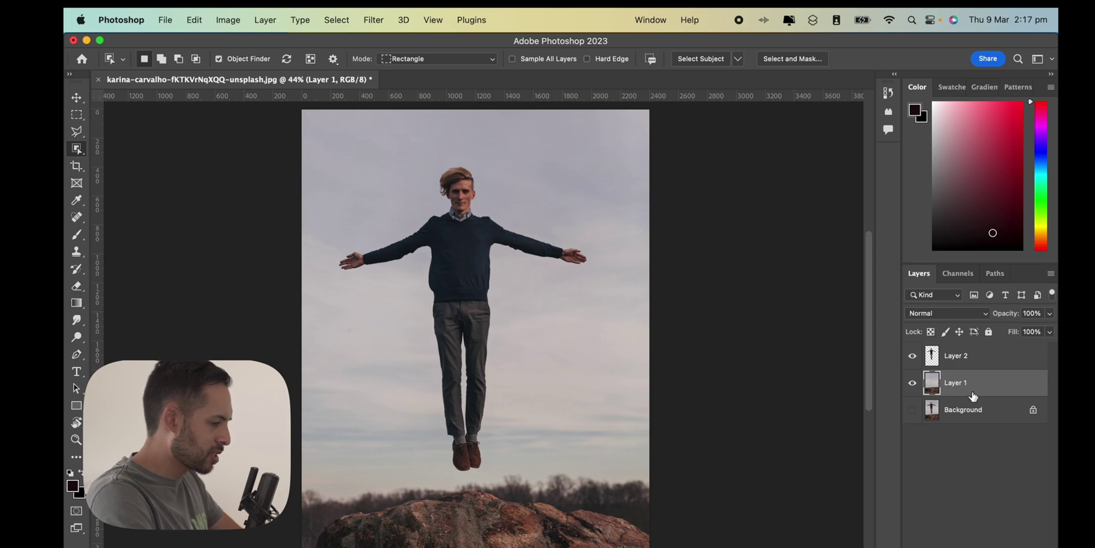
scroll(793, 342, "up", 1)
scroll(793, 342, "left", 1)
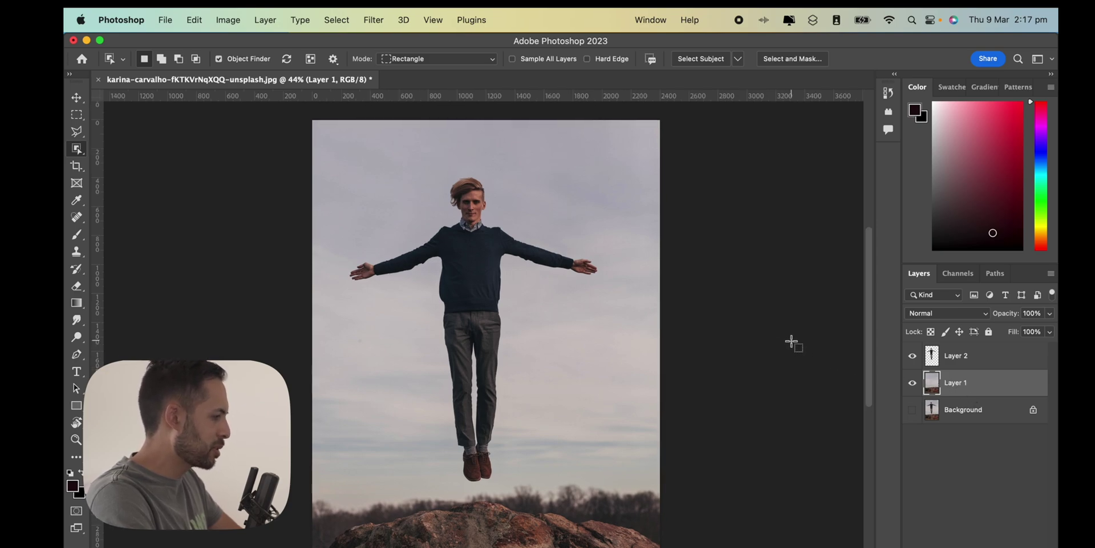
left_click(988, 366)
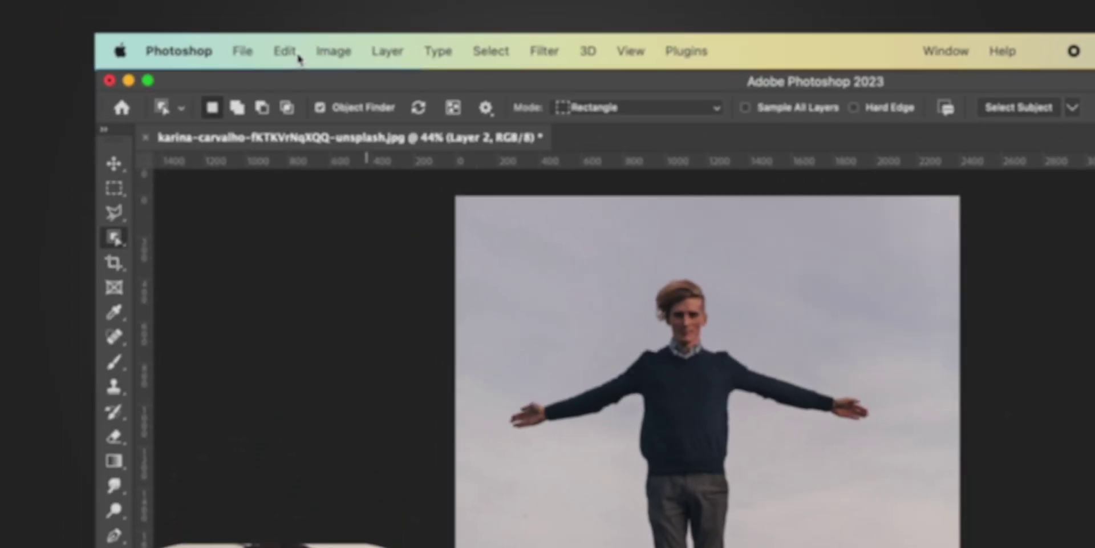
Start Puppet Warp on Layer 2, trying Distort mode before settling on Normal.
left_click(296, 54)
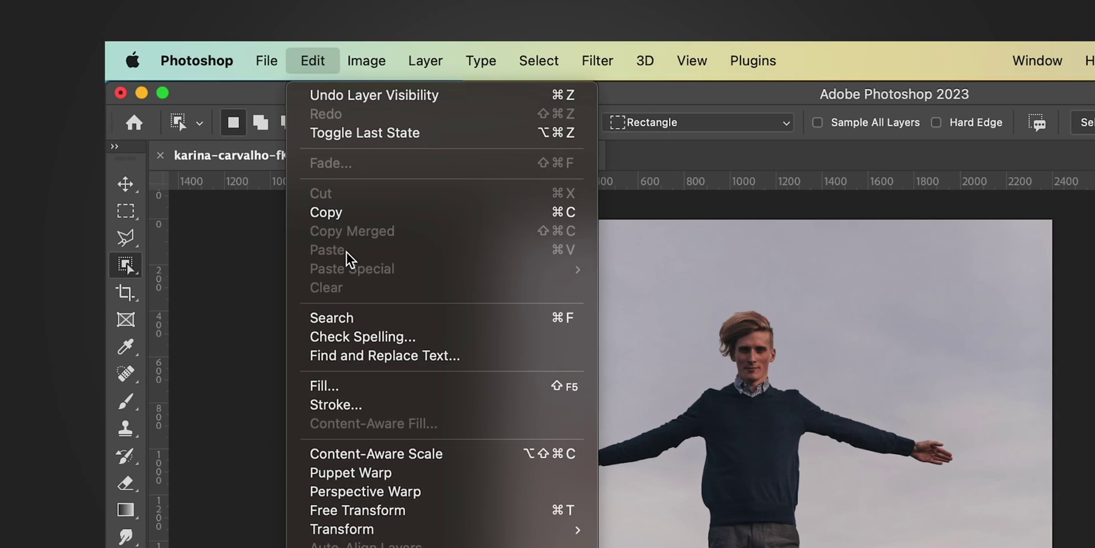
left_click(388, 472)
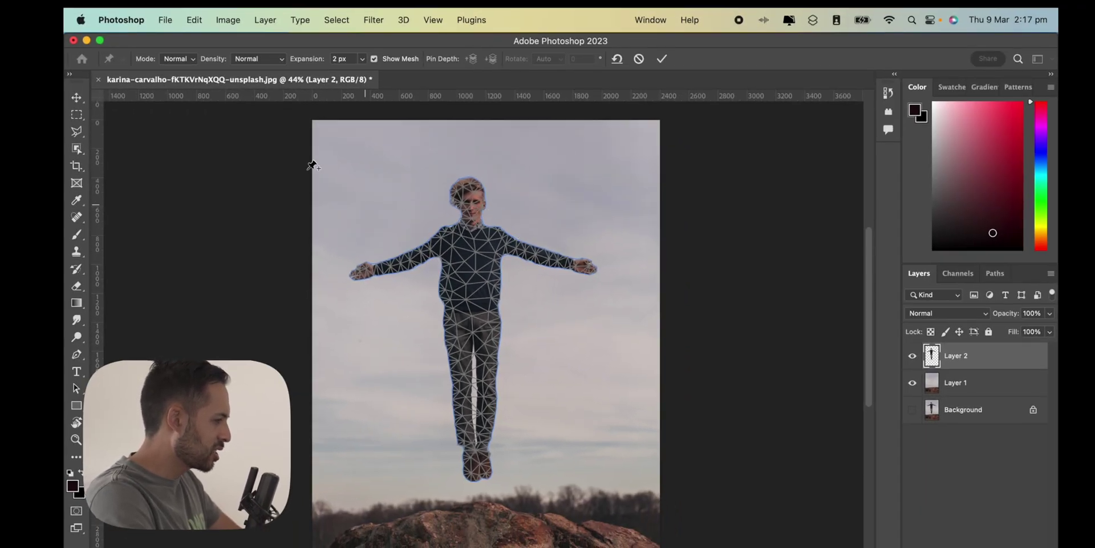
left_click(188, 60)
left_click(189, 72)
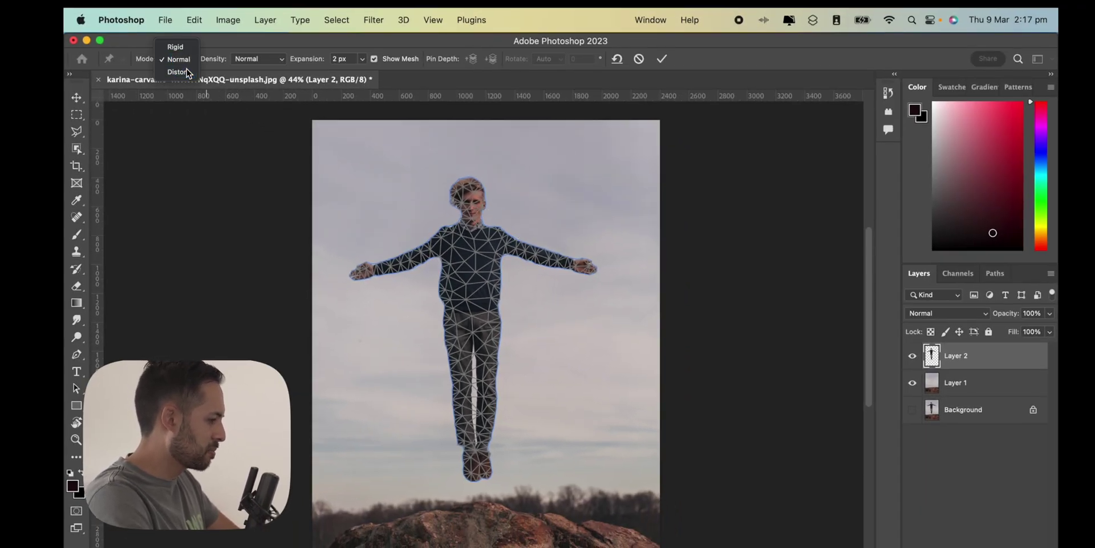
left_click(184, 59)
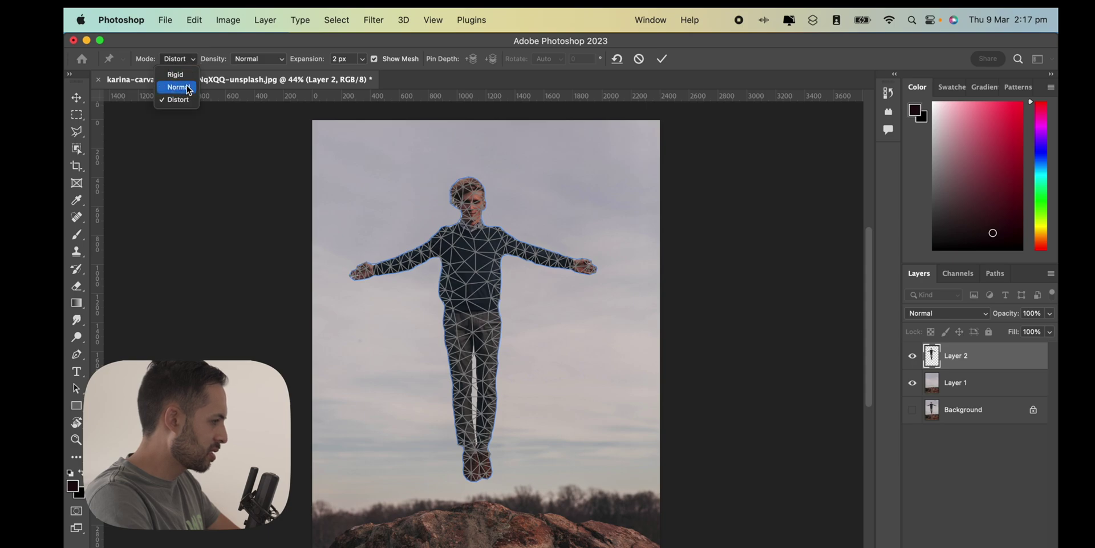
left_click(181, 87)
Try More Points and Fewer Points mesh density, then return to Normal.
left_click(260, 59)
left_click(257, 72)
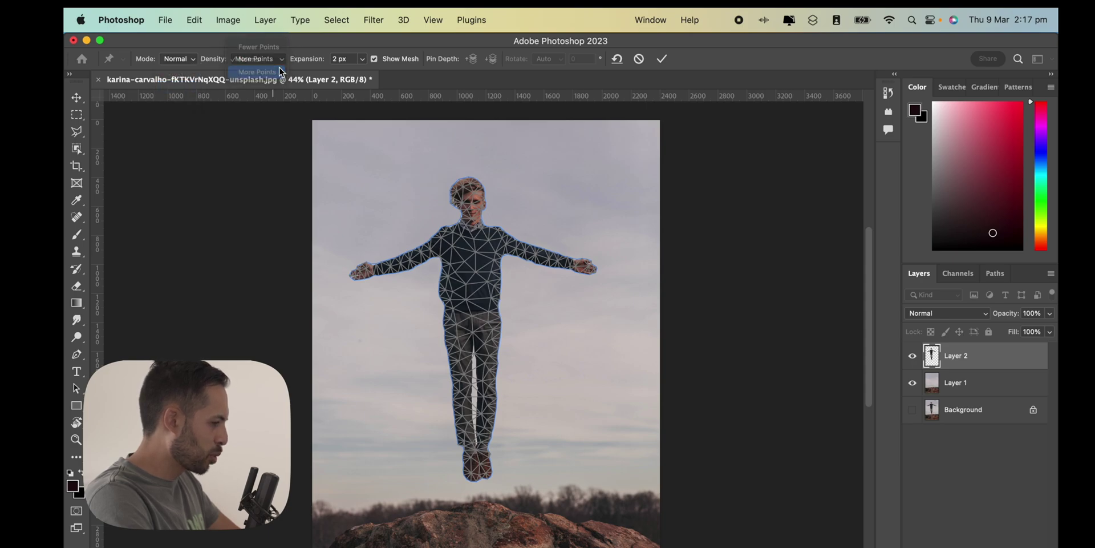
left_click(278, 59)
left_click(276, 75)
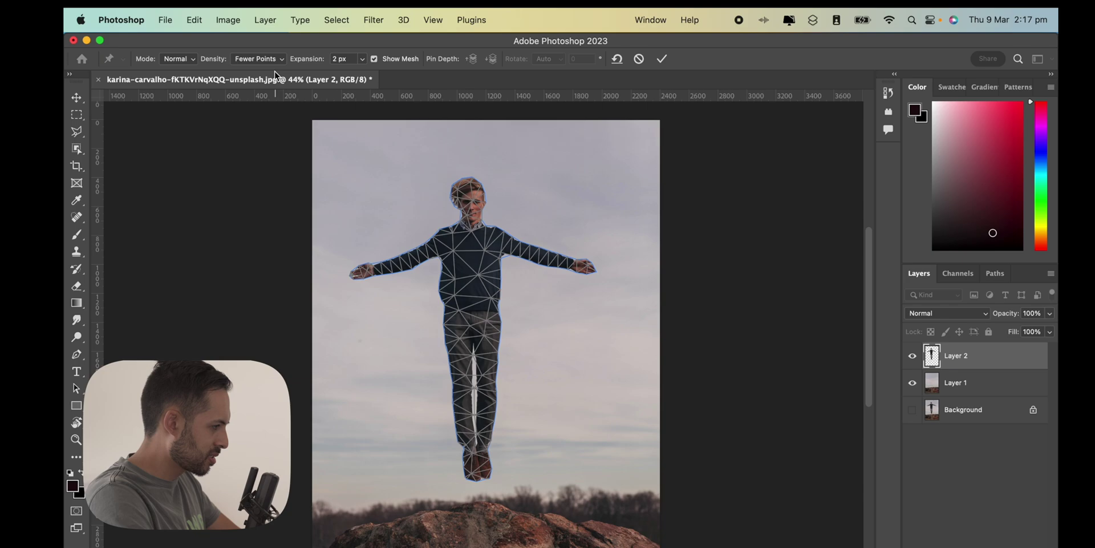
left_click(277, 60)
left_click(280, 69)
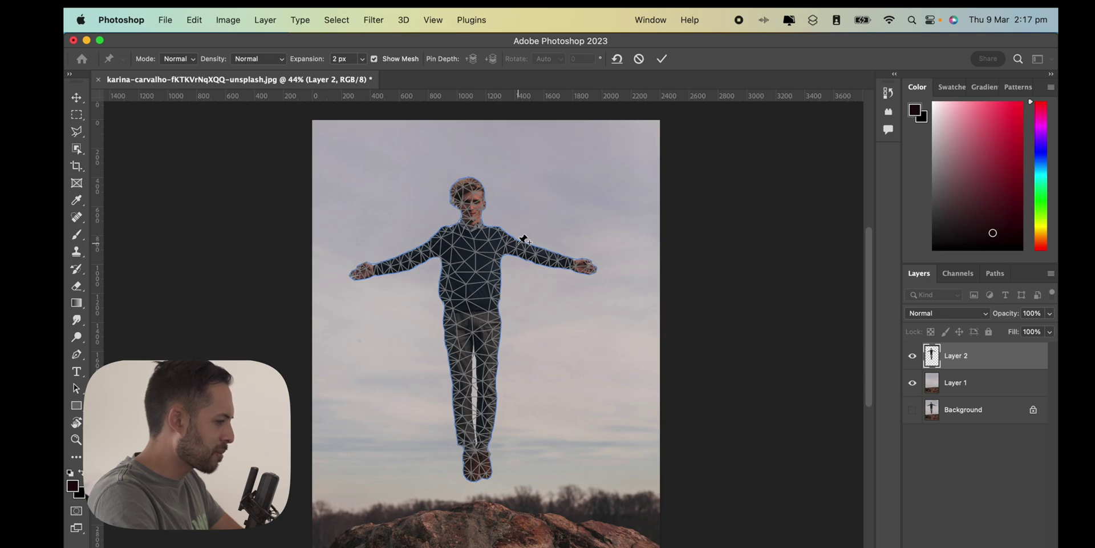
scroll(524, 238, "up", 3)
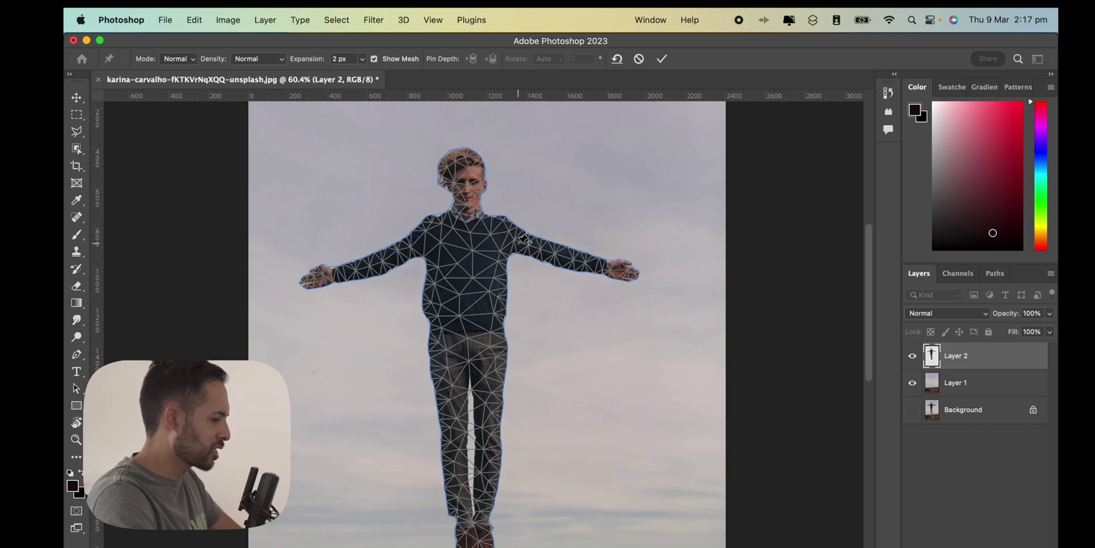
Pin the right arm's elbow and hand, then drag the hand pin slightly down.
left_click(559, 247)
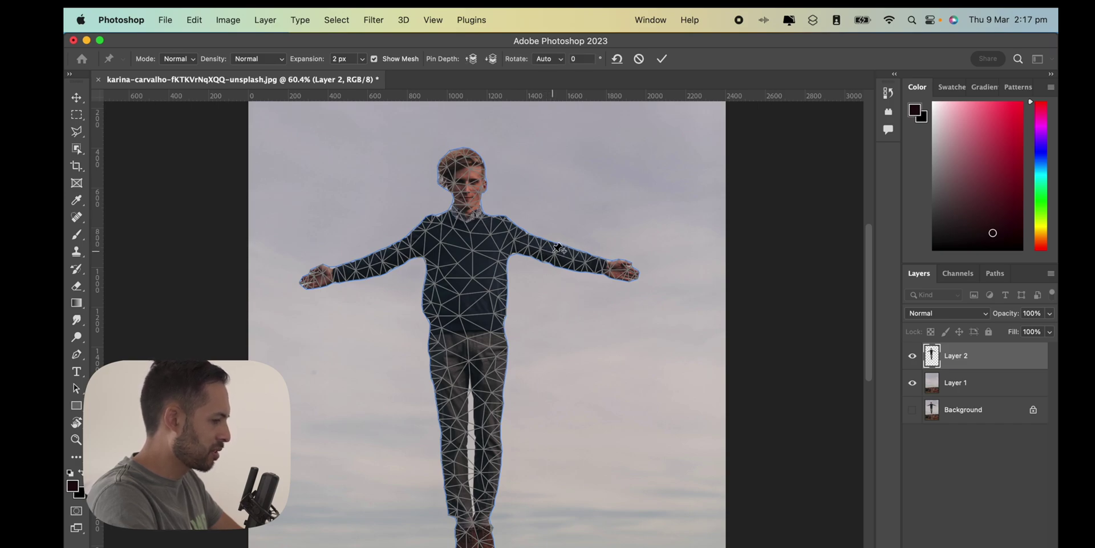
left_click(611, 269)
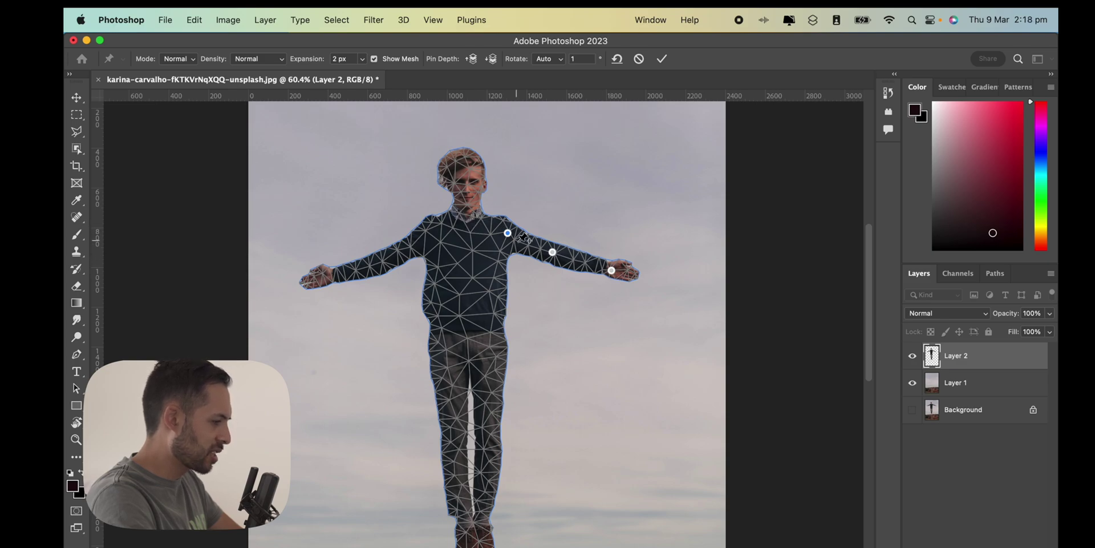
mouse_move(614, 275)
left_mouse_down()
mouse_move(614, 287)
mouse_move(612, 264)
mouse_move(601, 281)
mouse_move(596, 259)
mouse_move(594, 280)
mouse_move(597, 270)
left_mouse_up()
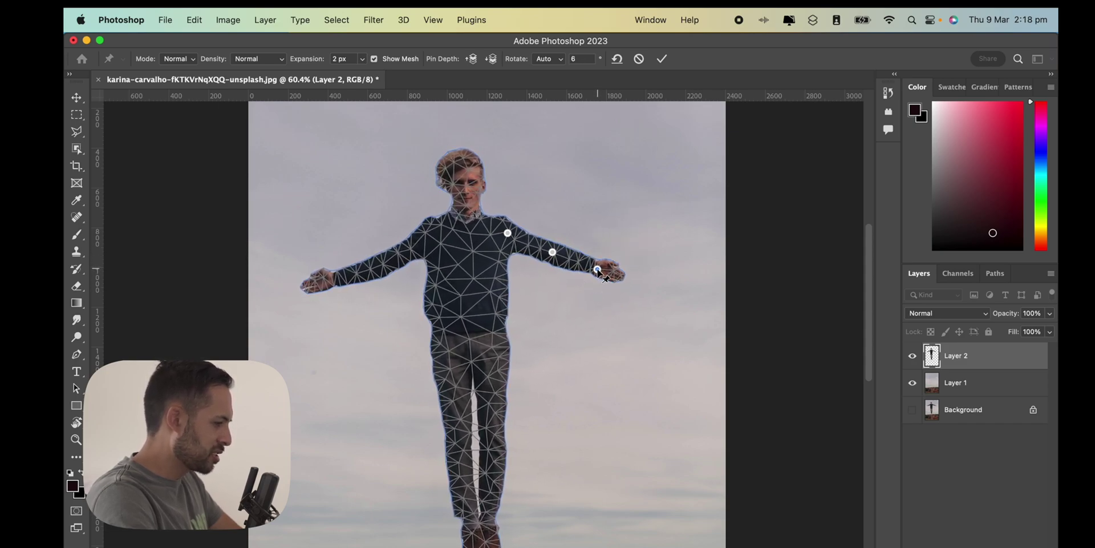
Add Puppet Warp pins at the man's neck, chest and waist.
left_click(470, 230)
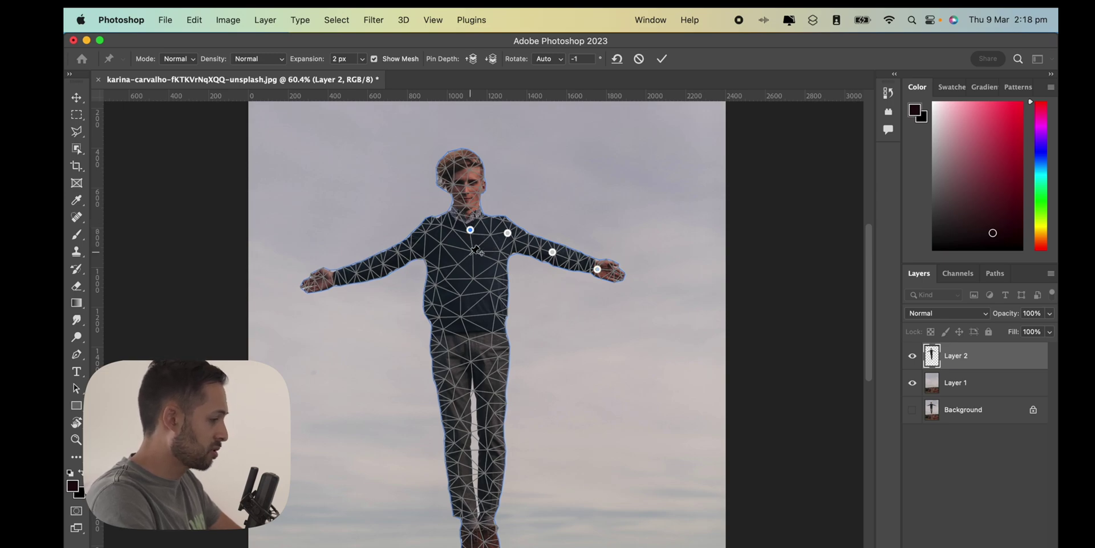
left_click(472, 273)
left_click(470, 327)
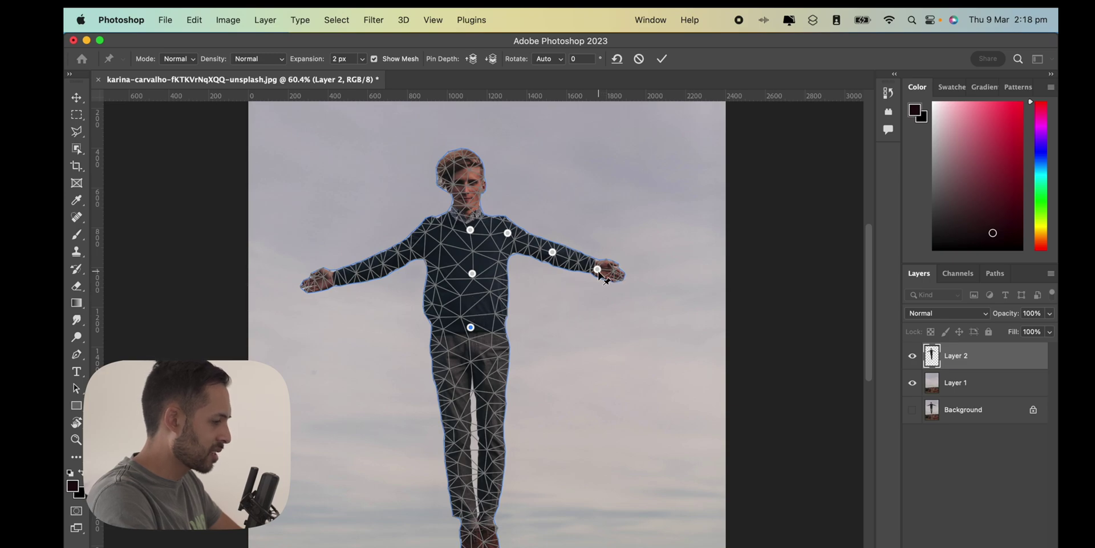
Drag the right hand pin upward to bend the forearm and lift the hand above the shoulder.
left_click_drag(598, 269, 603, 249)
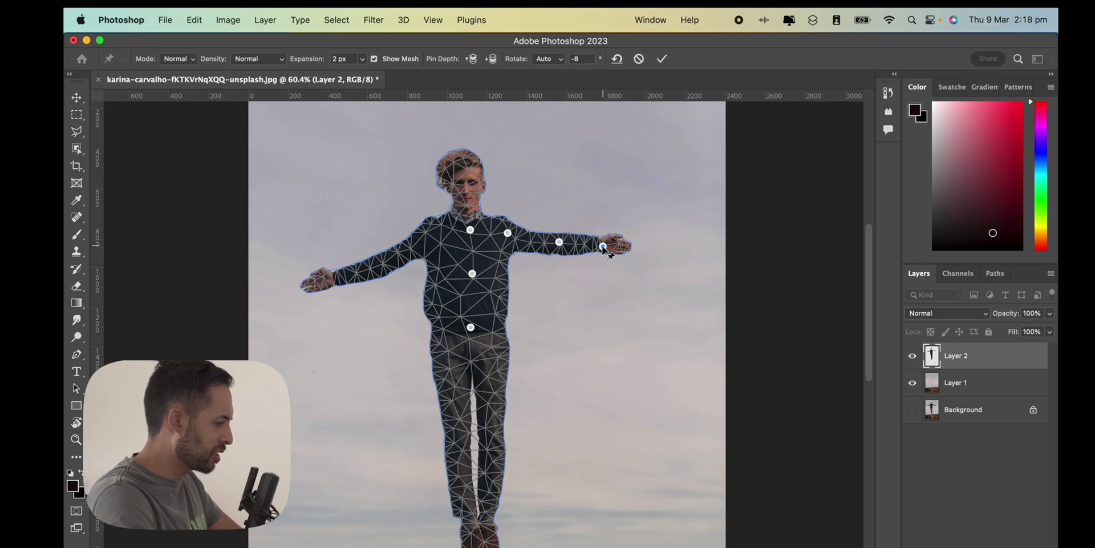
left_click_drag(604, 249, 559, 244)
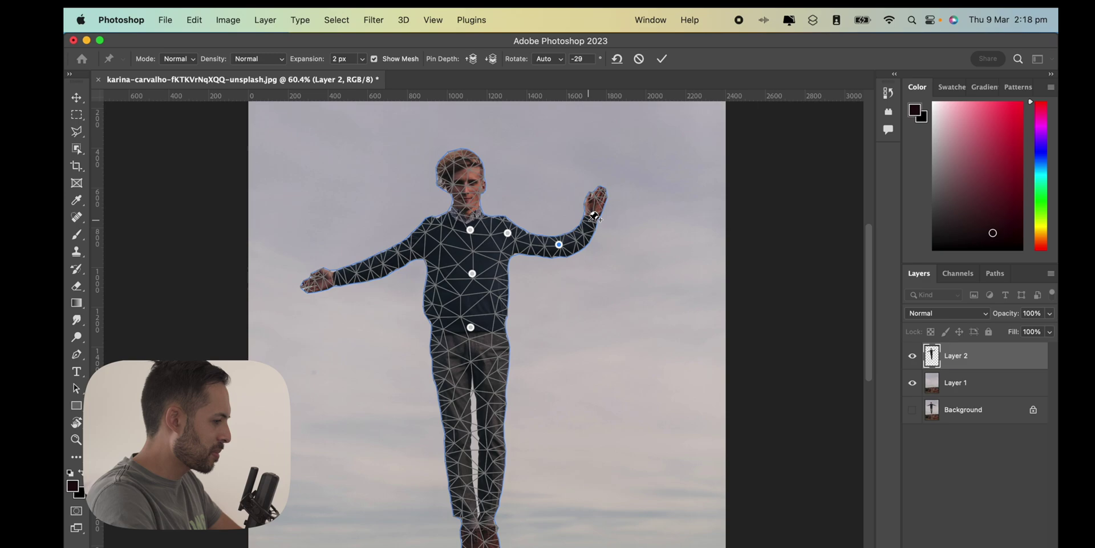
left_click_drag(595, 215, 584, 208)
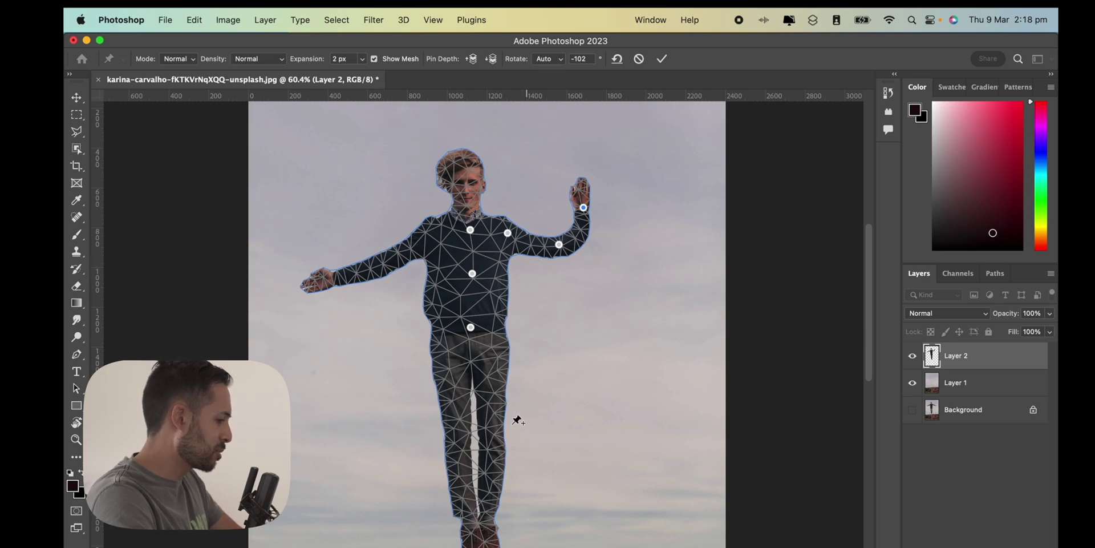
Pin the left hand and forearm, then drag the left arm down toward the hip.
left_click(319, 284)
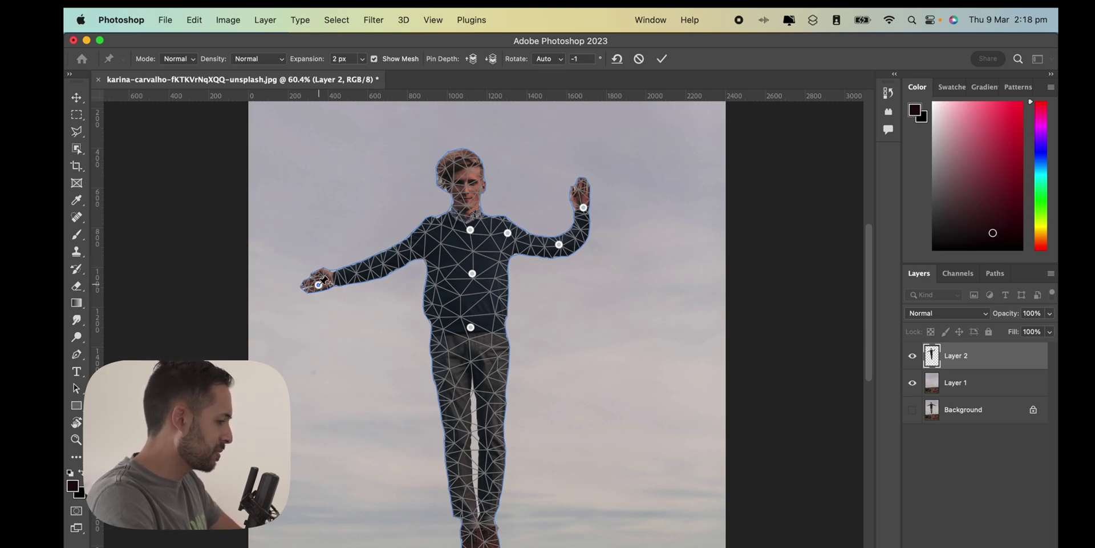
left_click(383, 262)
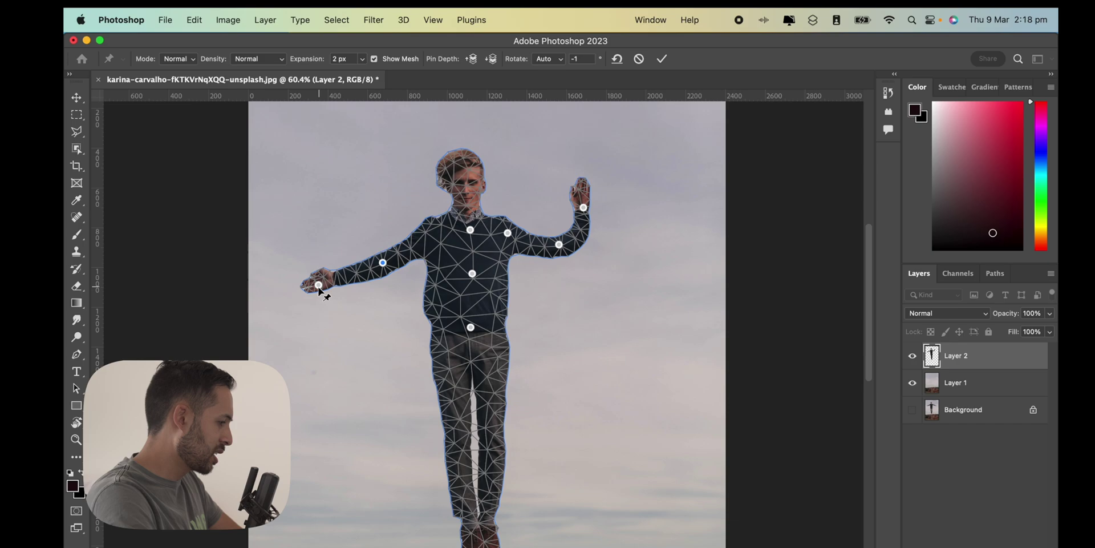
left_click_drag(319, 285, 334, 321)
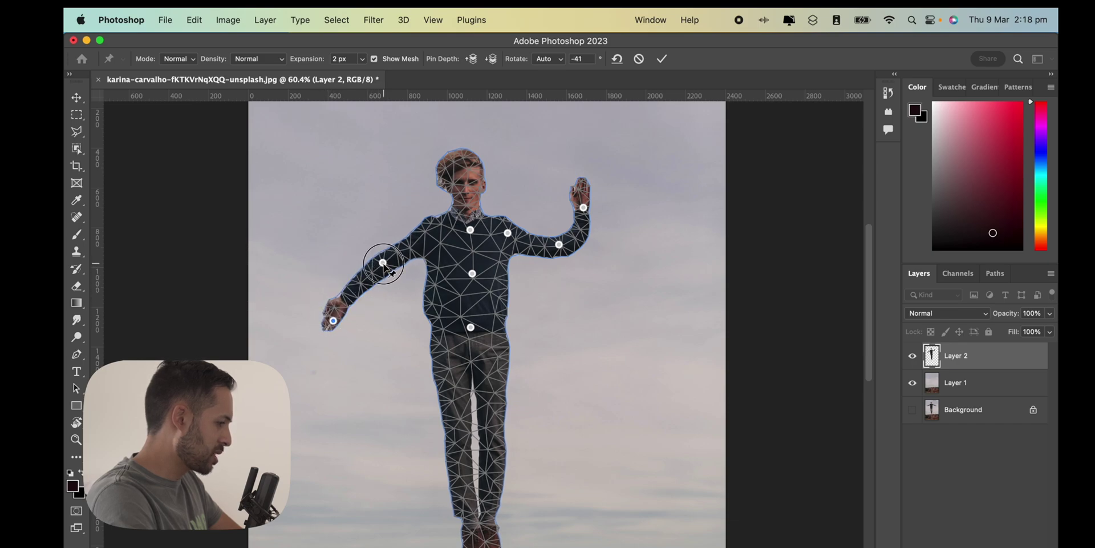
left_click_drag(383, 263, 388, 275)
left_click_drag(334, 320, 384, 347)
left_click(390, 344)
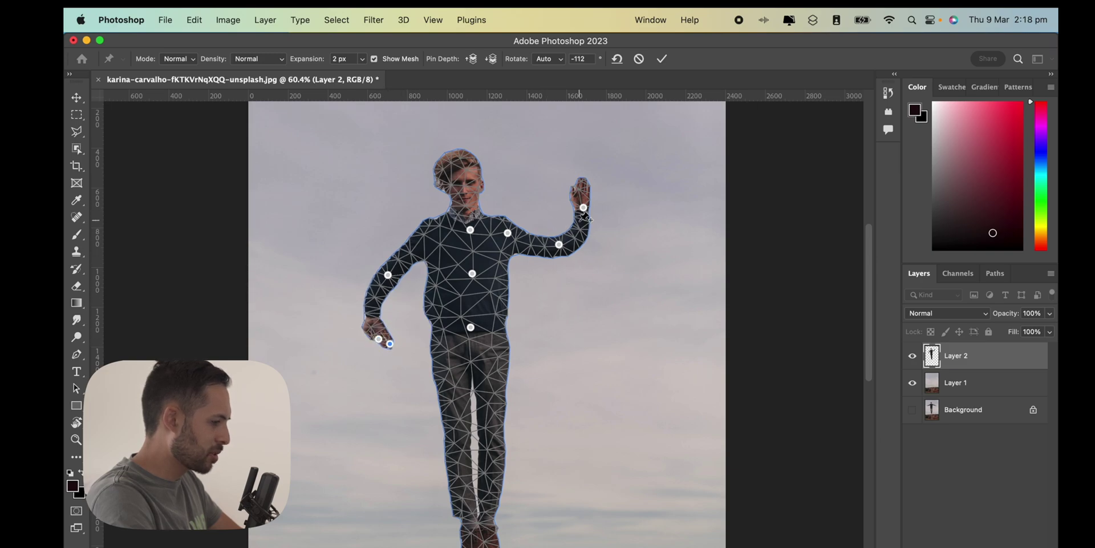
Lift the raised hand, bend it outward at the wrist, and angle the lowered hand into place.
left_click_drag(584, 207, 616, 215)
left_click(587, 174)
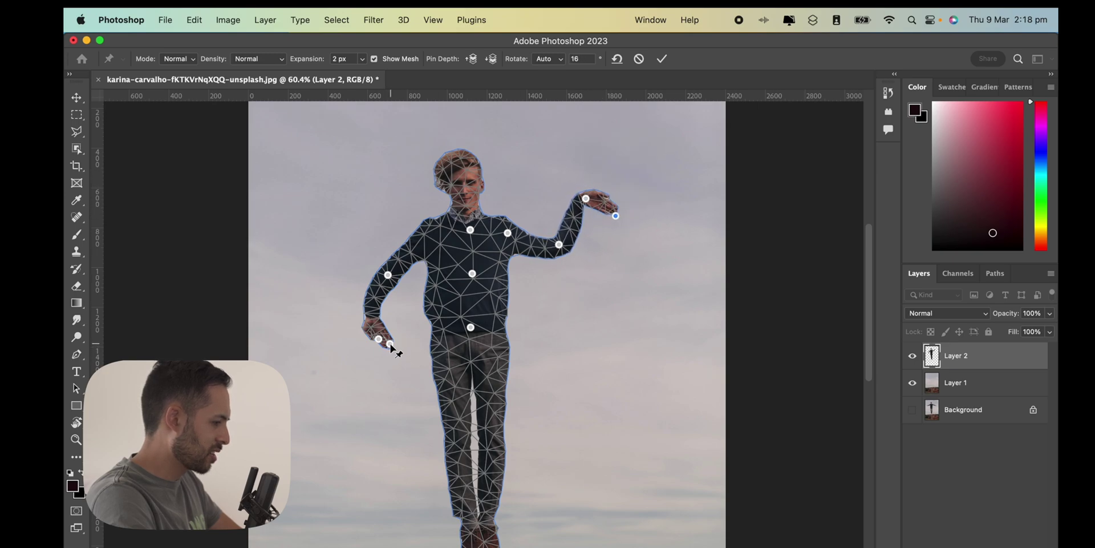
mouse_move(390, 344)
left_mouse_down()
mouse_move(399, 337)
mouse_move(381, 337)
left_mouse_up()
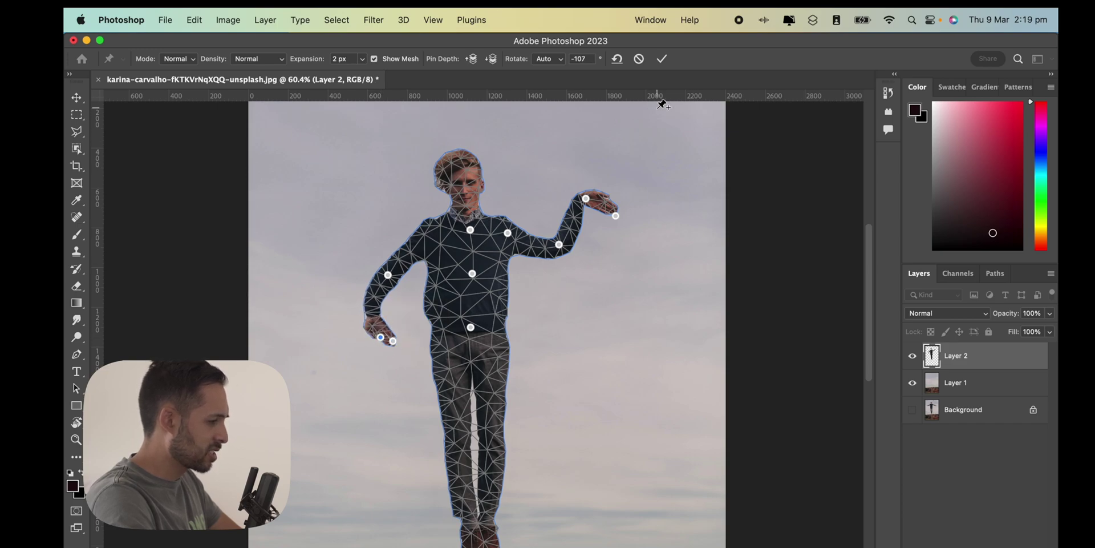
Commit the Puppet Warp, zoom out to the whole image, and hide Layer 2.
left_click(662, 59)
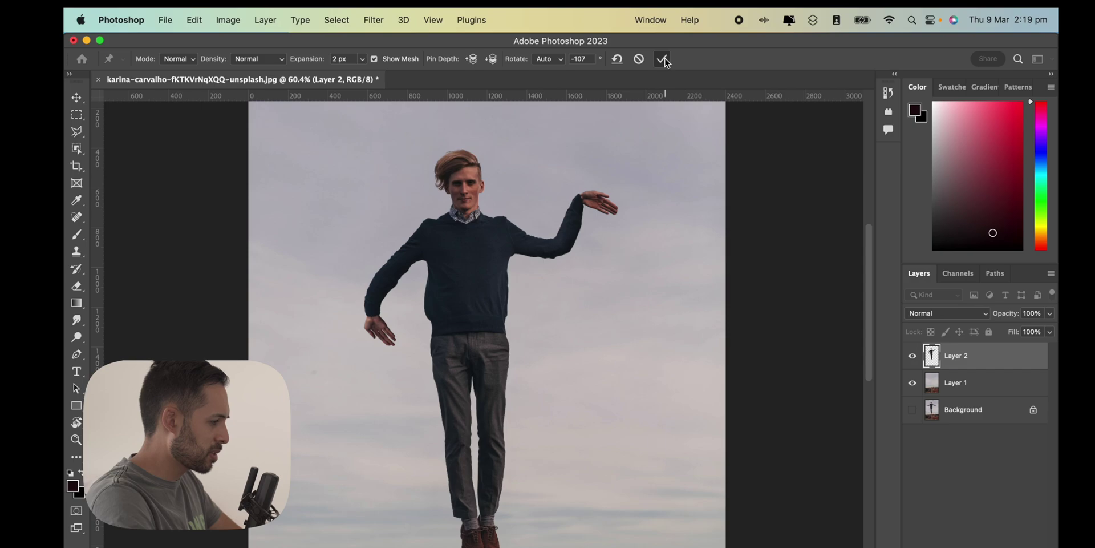
scroll(653, 244, "down", 2)
scroll(654, 244, "down", 1)
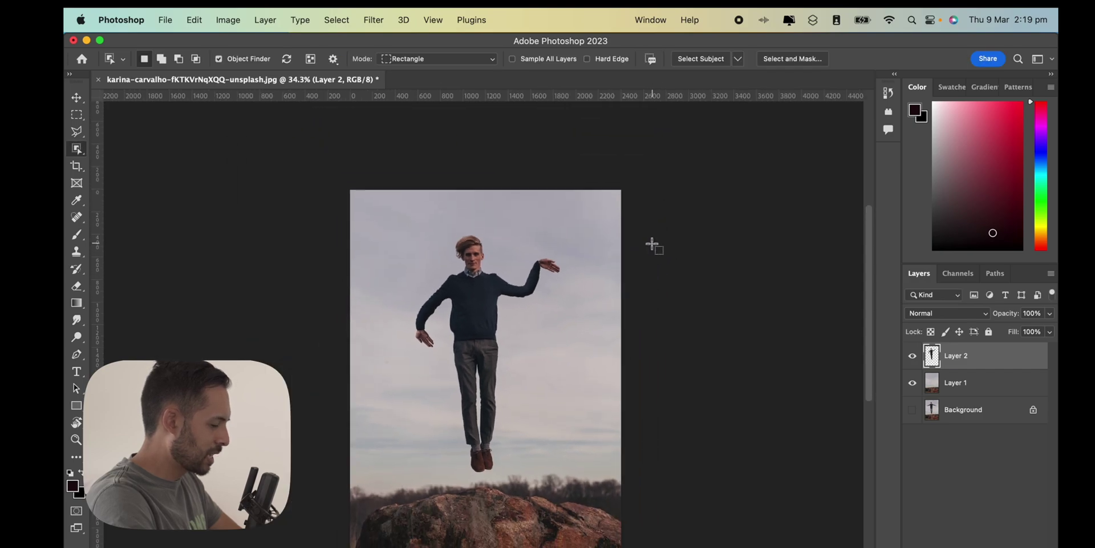
scroll(652, 244, "down", 3)
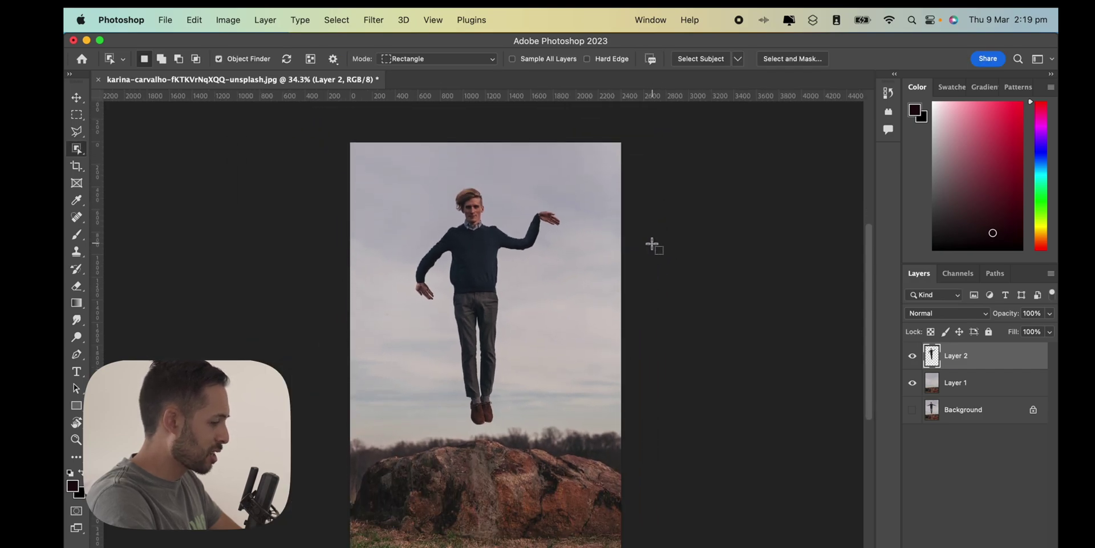
scroll(652, 244, "up", 2)
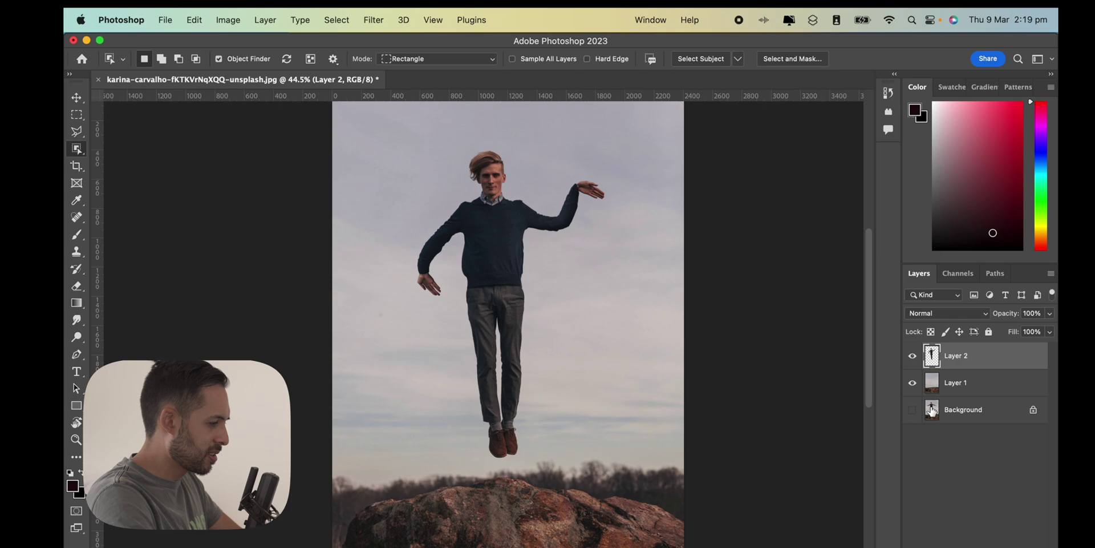
left_click(912, 356)
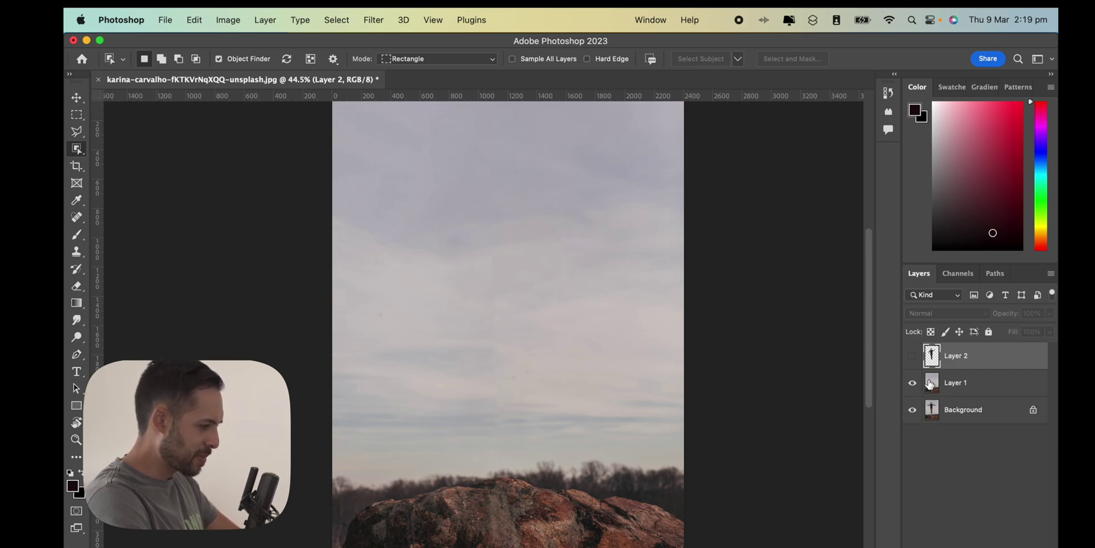
Hide Layer 1 and toggle Layer 2 on and off to compare original and warped poses.
left_click(912, 383)
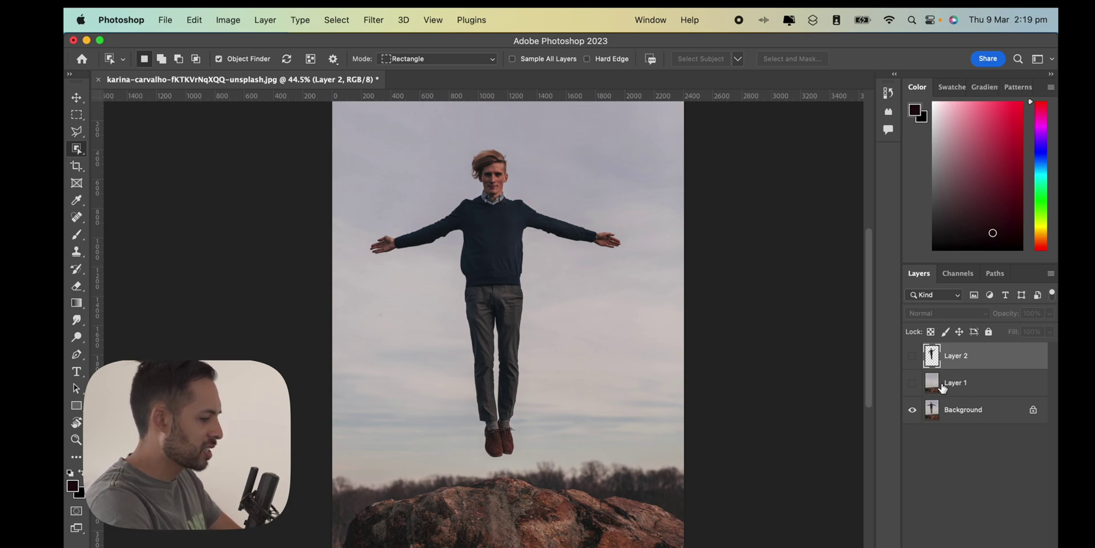
left_click(912, 356)
left_click(912, 357)
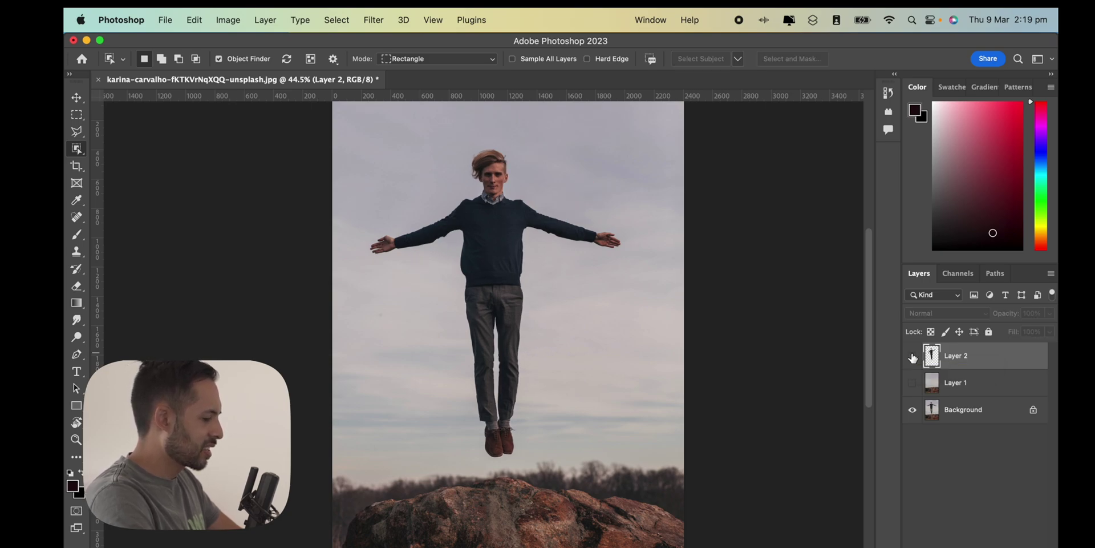
left_click(912, 356)
left_click(912, 356)
left_click(912, 357)
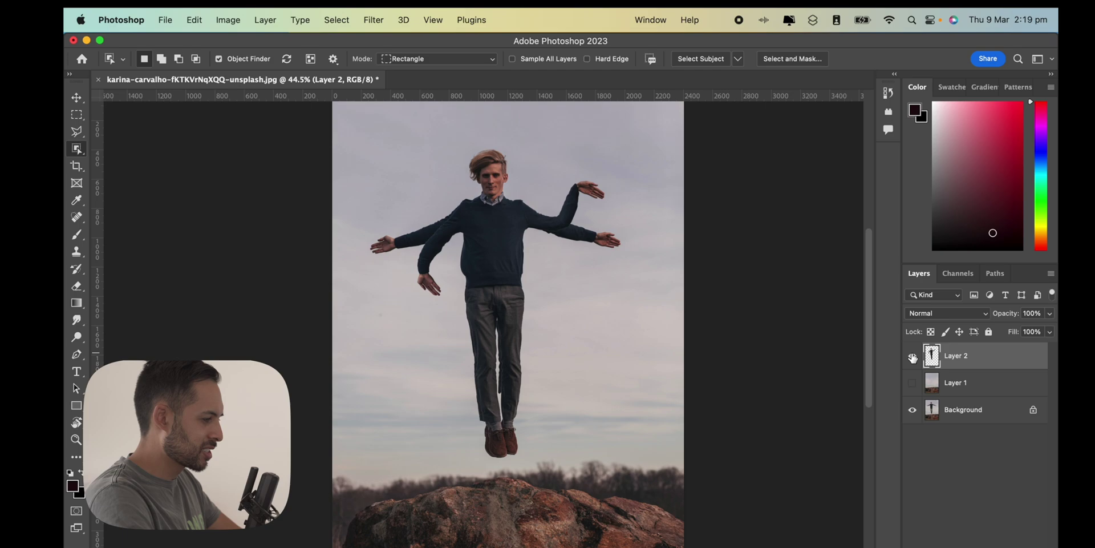
left_click(912, 357)
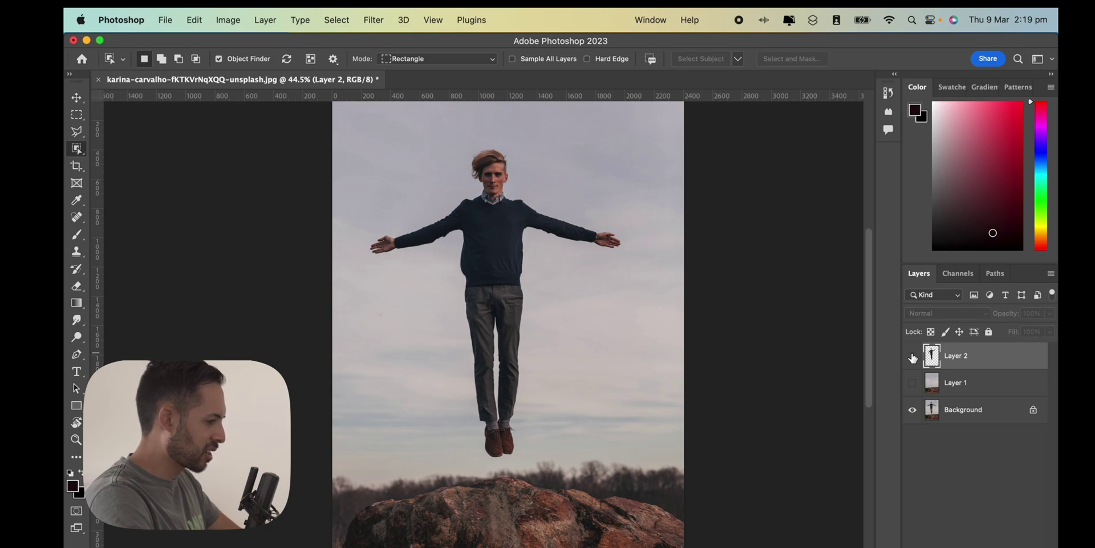
left_click(912, 357)
left_click(912, 357)
left_click(912, 357)
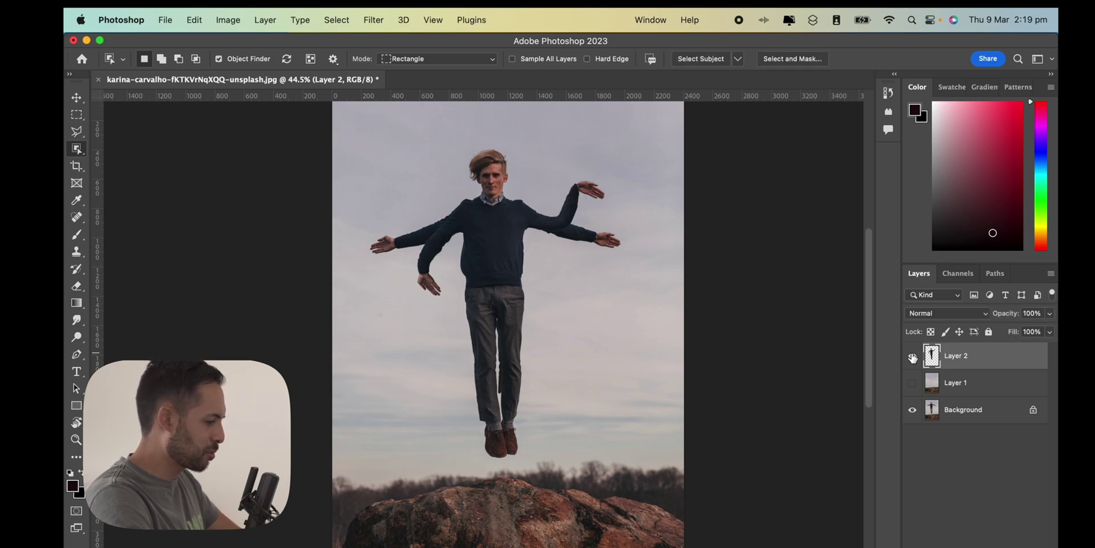
left_click(912, 356)
left_click(913, 356)
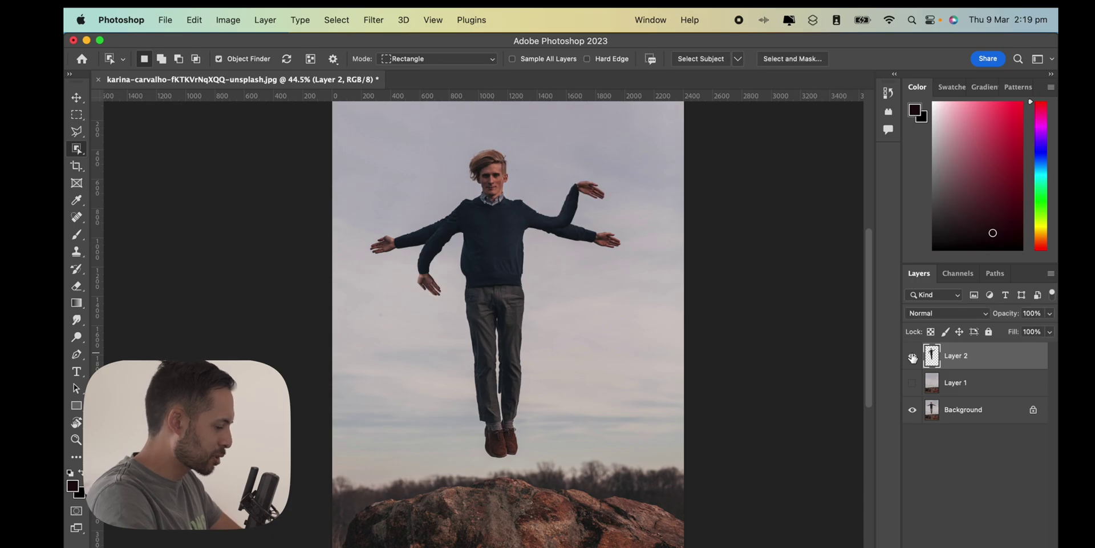
Hide Layer 2 and Background, leaving only Layer 1's filled sky and rock visible.
left_click(912, 357)
left_click(912, 411)
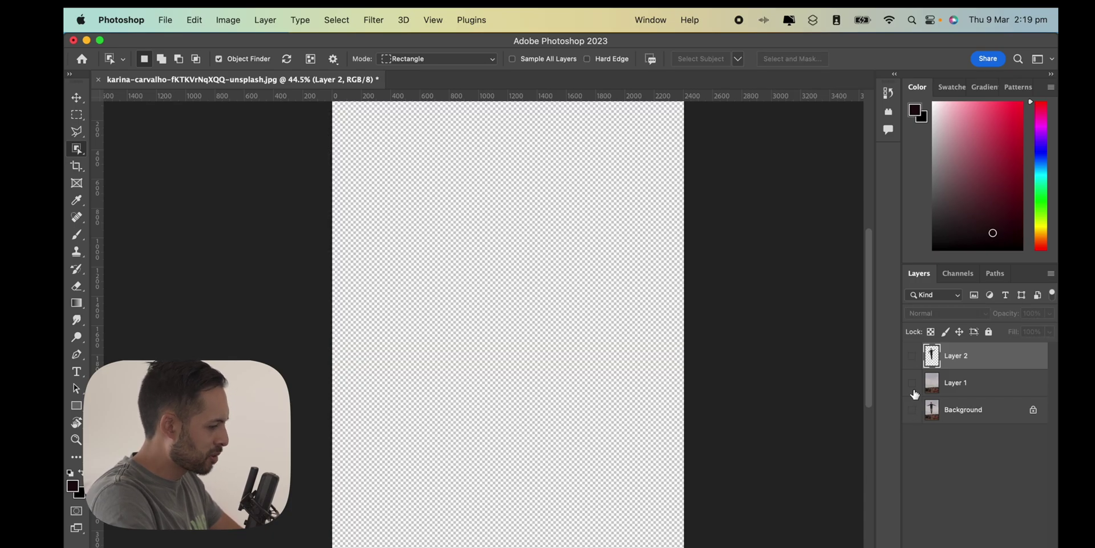
left_click(913, 382)
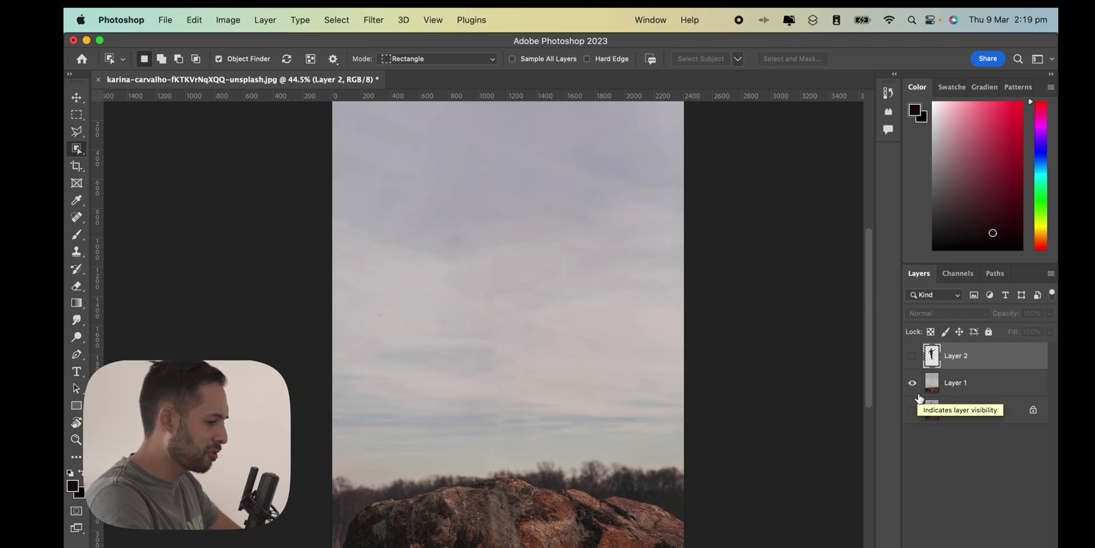
Turn Layer 2 back on so the warped man floats over the filled sky, then review the composite.
left_click(912, 356)
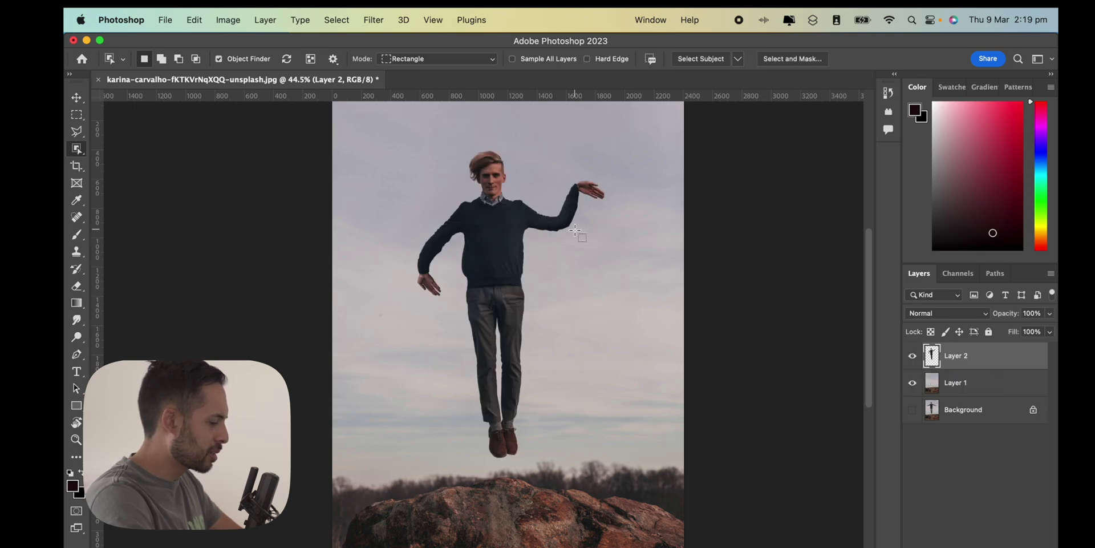
scroll(575, 230, "up", 2)
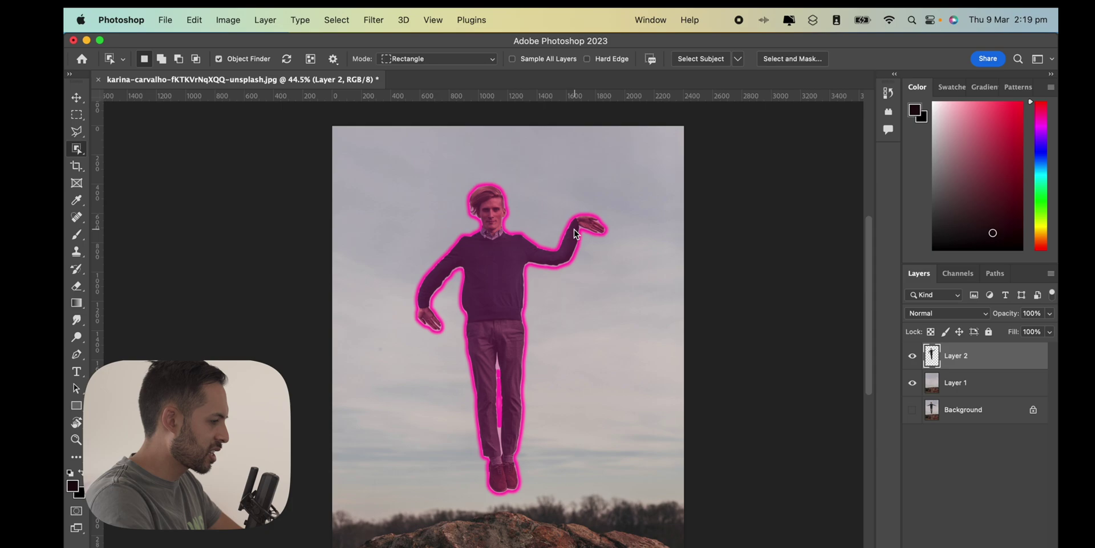
scroll(624, 393, "down", 2)
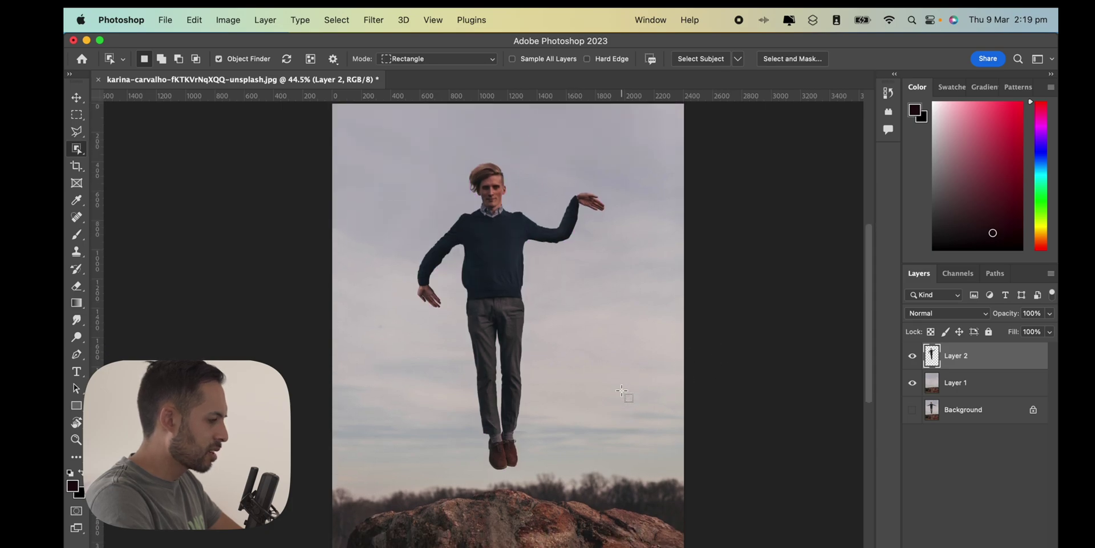
scroll(625, 393, "down", 2)
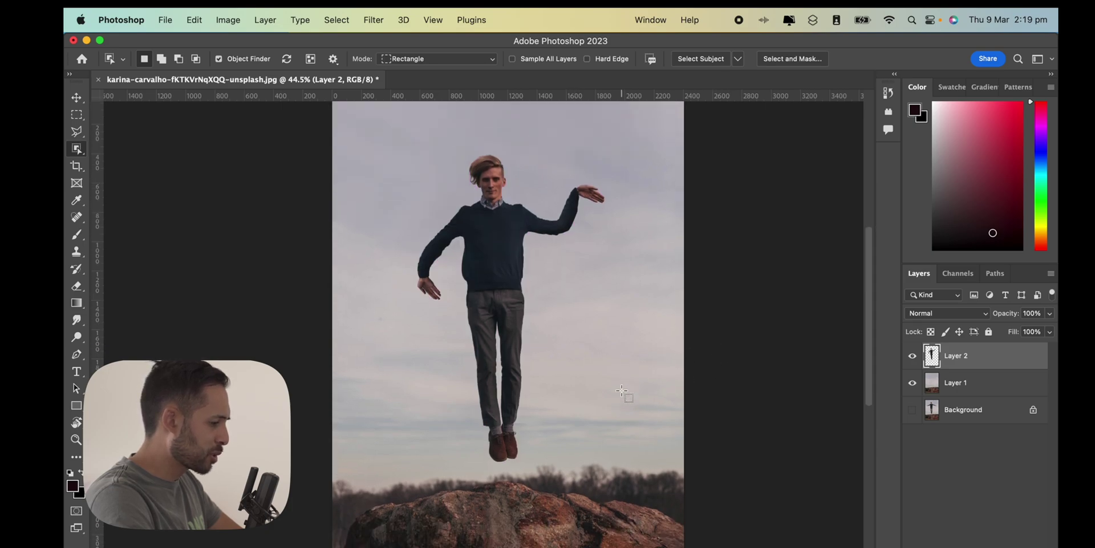